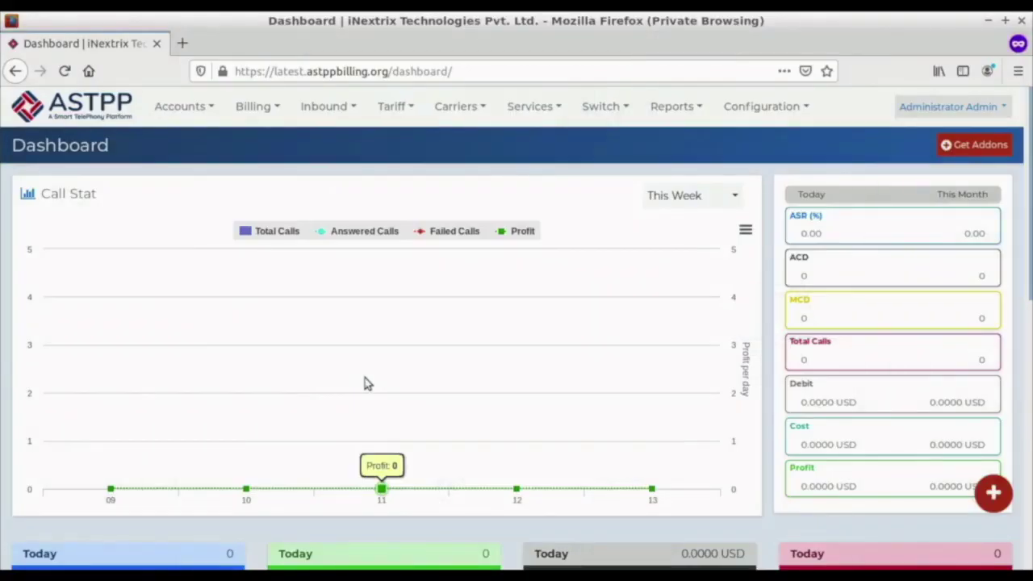
Go to the Customers list under Accounts > Customers.
left_click(207, 113)
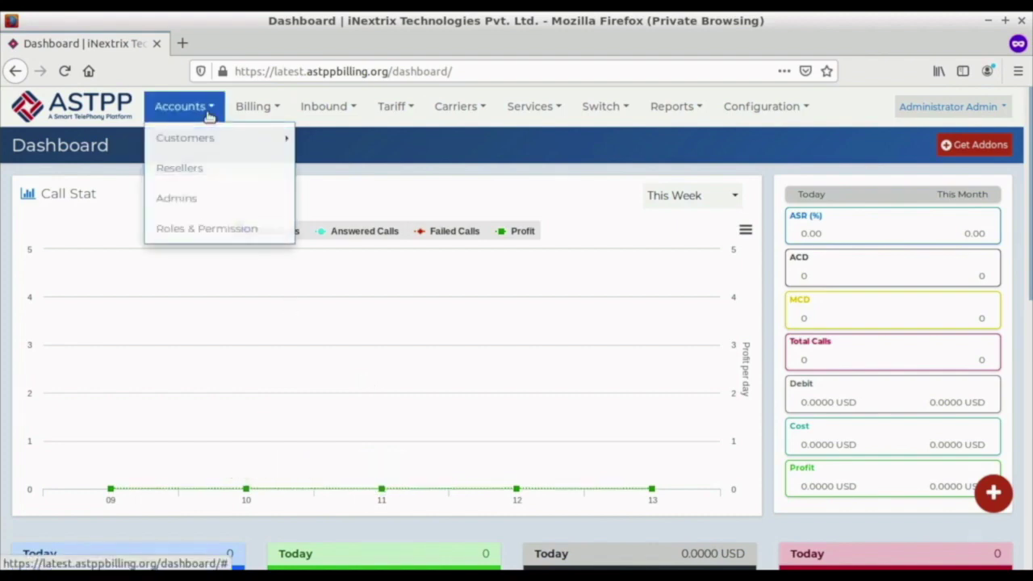
mouse_move(203, 138)
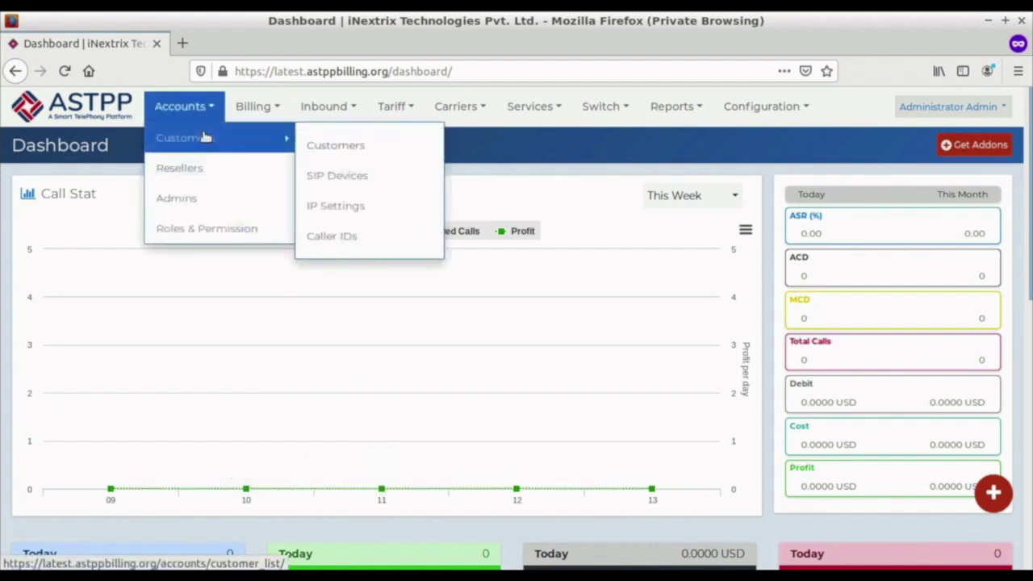
left_click(337, 147)
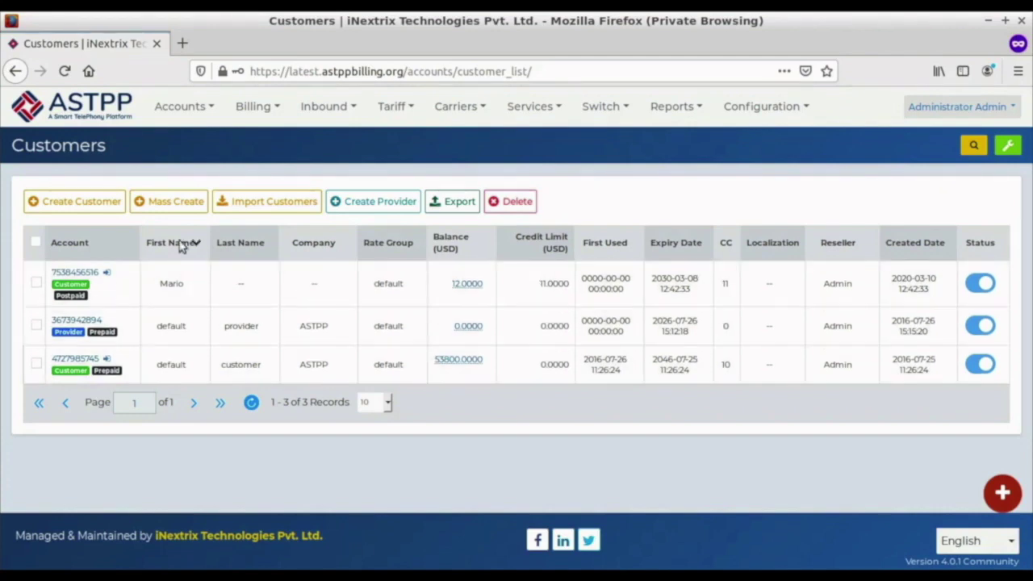
Start a new customer account and fill in the customer's first name and e-mail address.
left_click(79, 214)
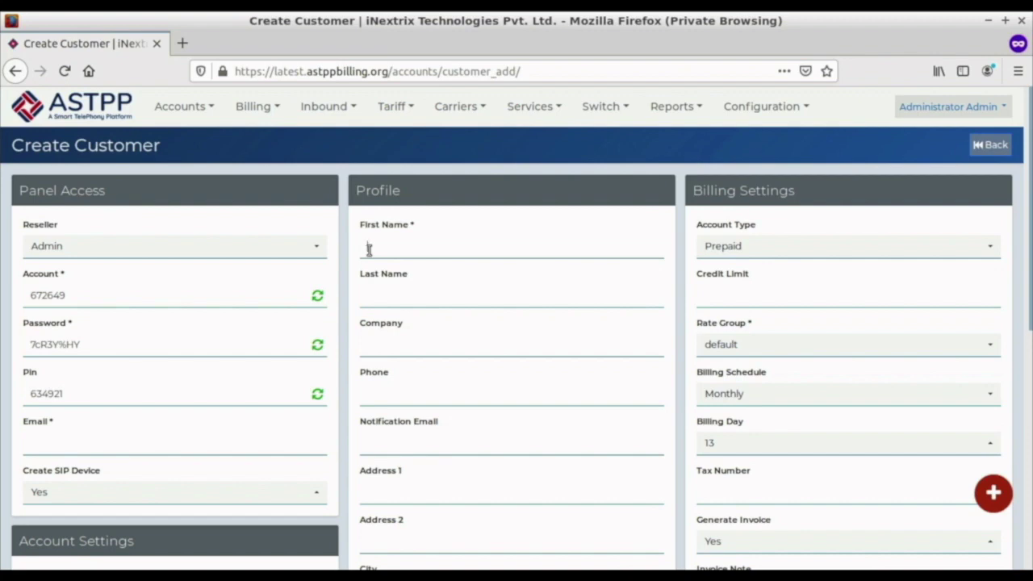
type("mike")
left_click(67, 440)
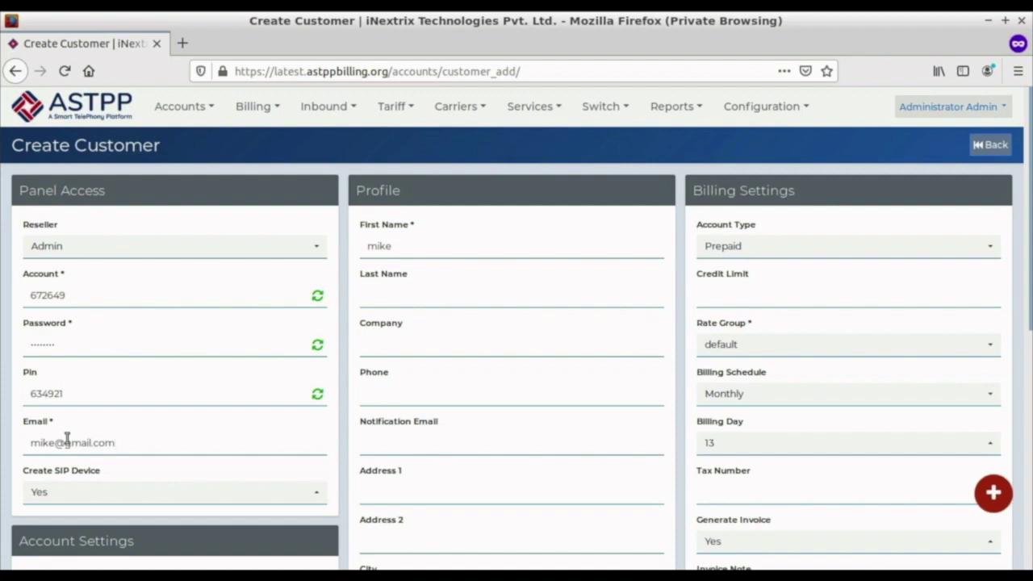
left_click(420, 229)
Save the new prepaid customer so it appears in the Customers list.
scroll(401, 388, "down", 5)
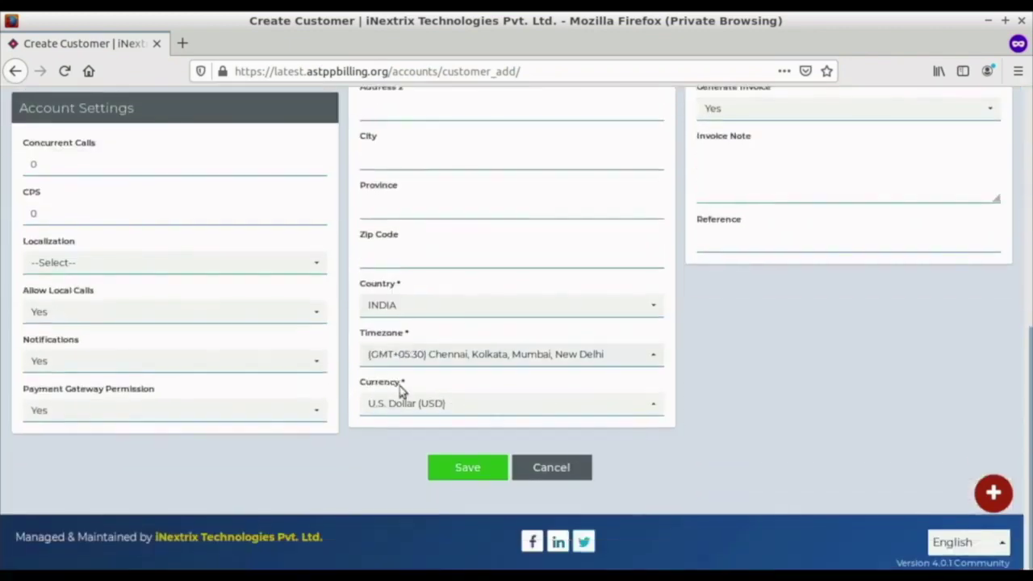
left_click(449, 465)
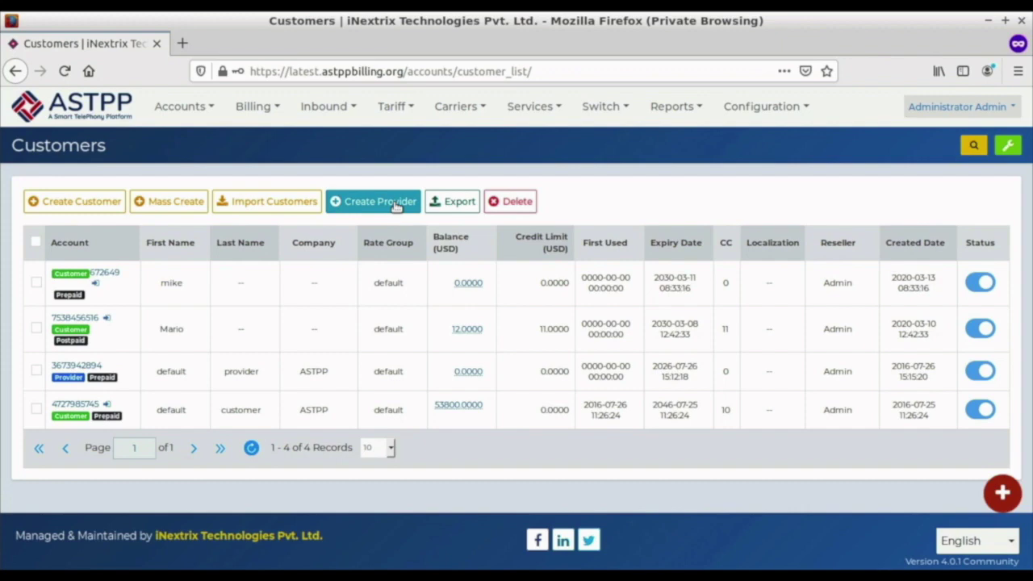
Start a new provider account and enter the provider's first name.
left_click(396, 203)
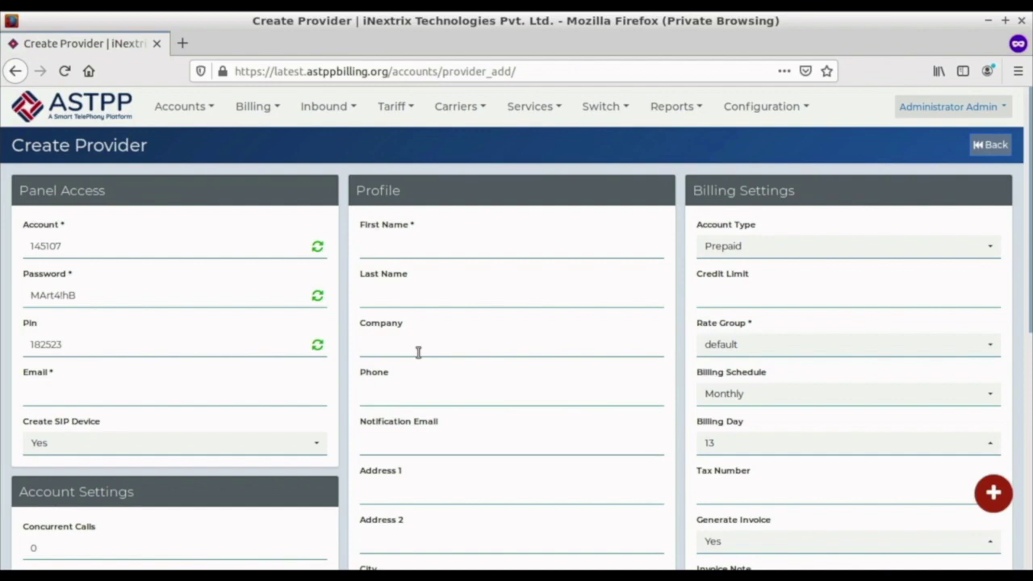
left_click(363, 248)
type("nick")
Enter the provider's gmail.com e-mail address and save the provider.
left_click(101, 394)
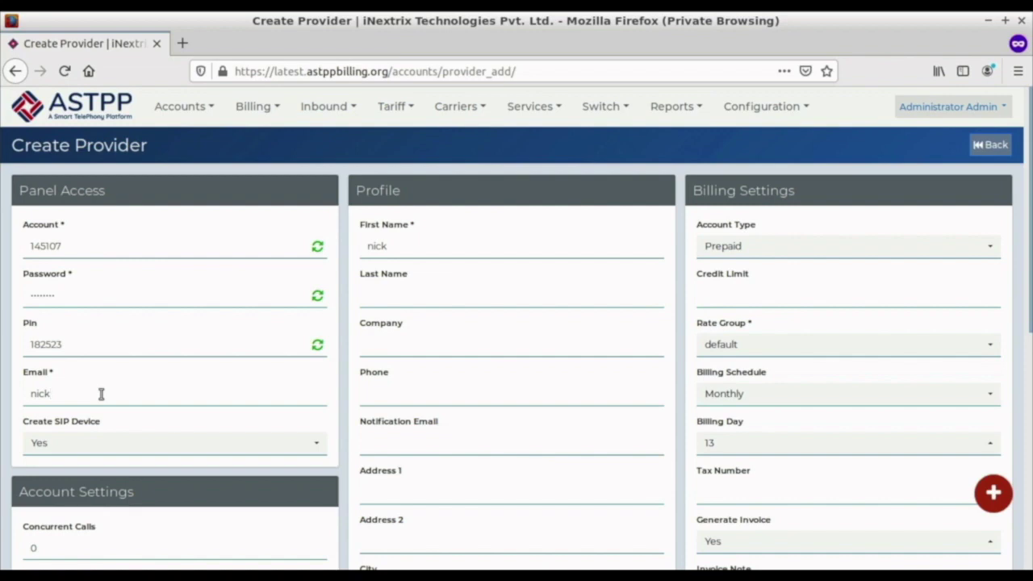
scroll(321, 423, "down", 5)
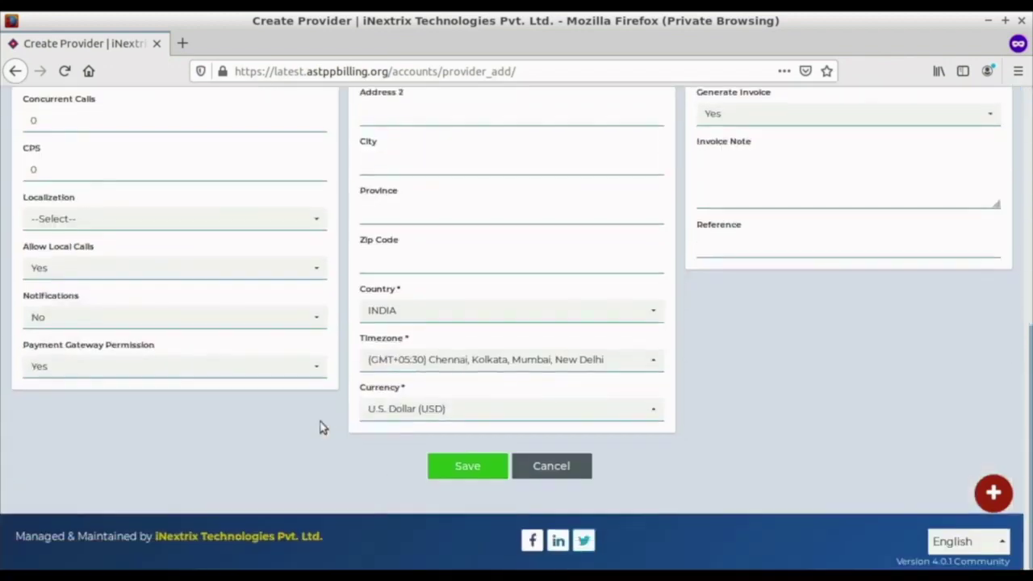
left_click(465, 466)
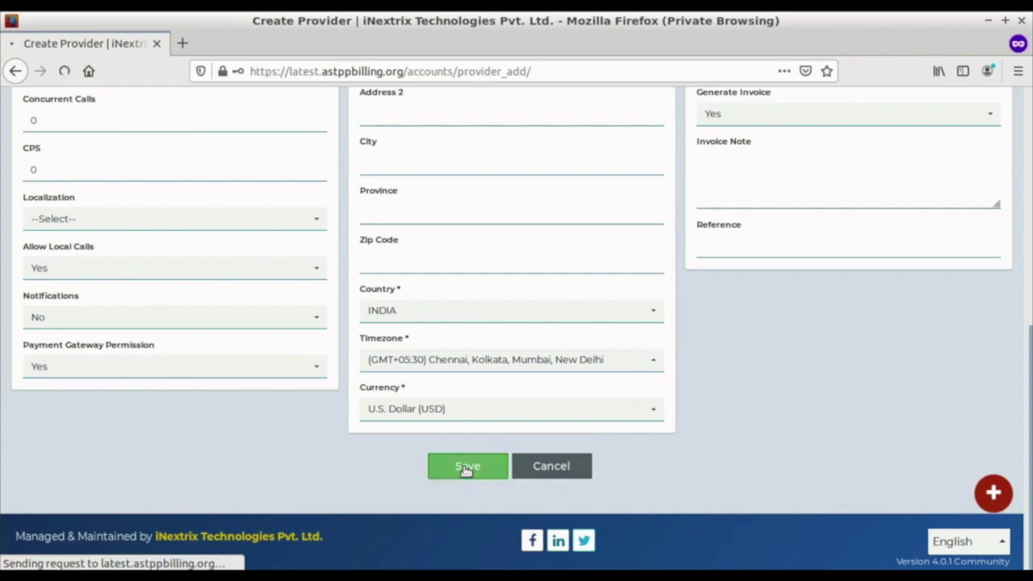
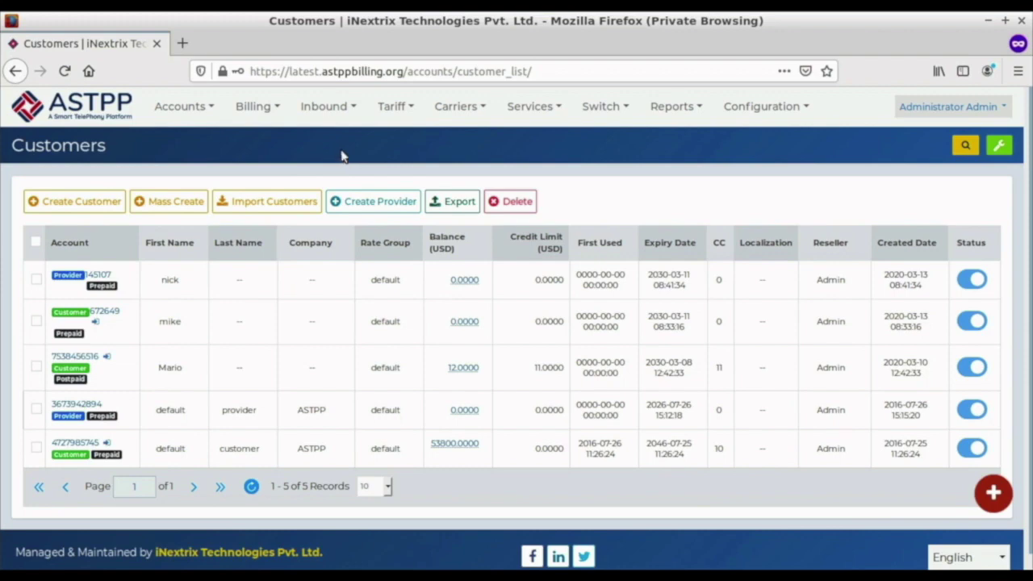
Open Tariff > Rate Groups in a new tab and switch to it.
left_click(393, 108)
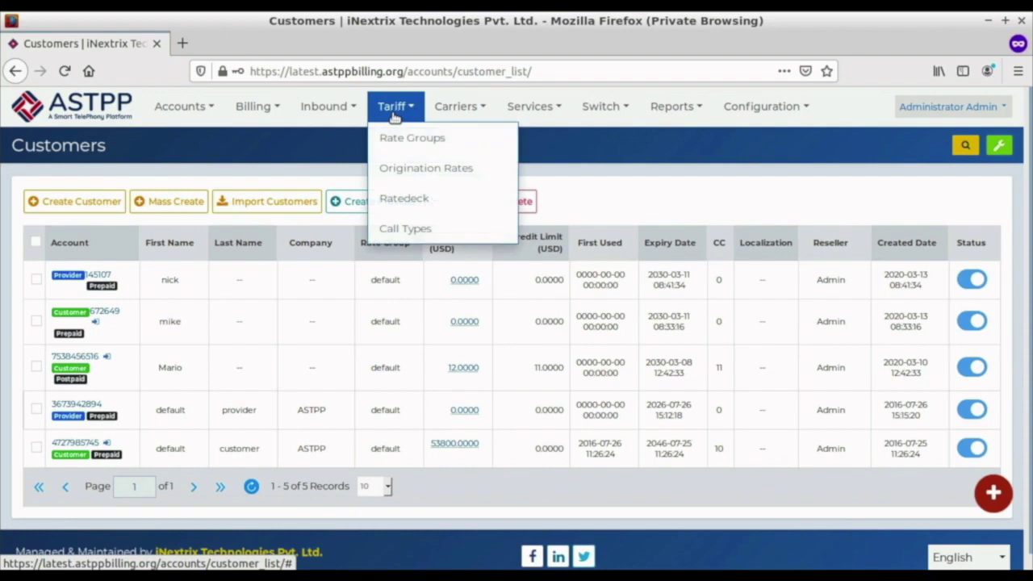
right_click(409, 138)
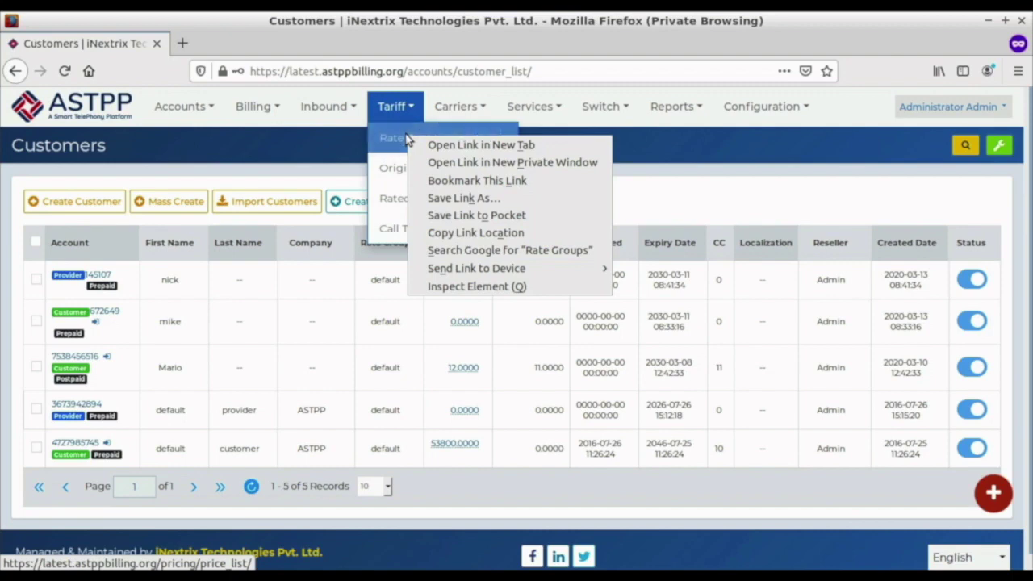
left_click(413, 144)
left_click(271, 45)
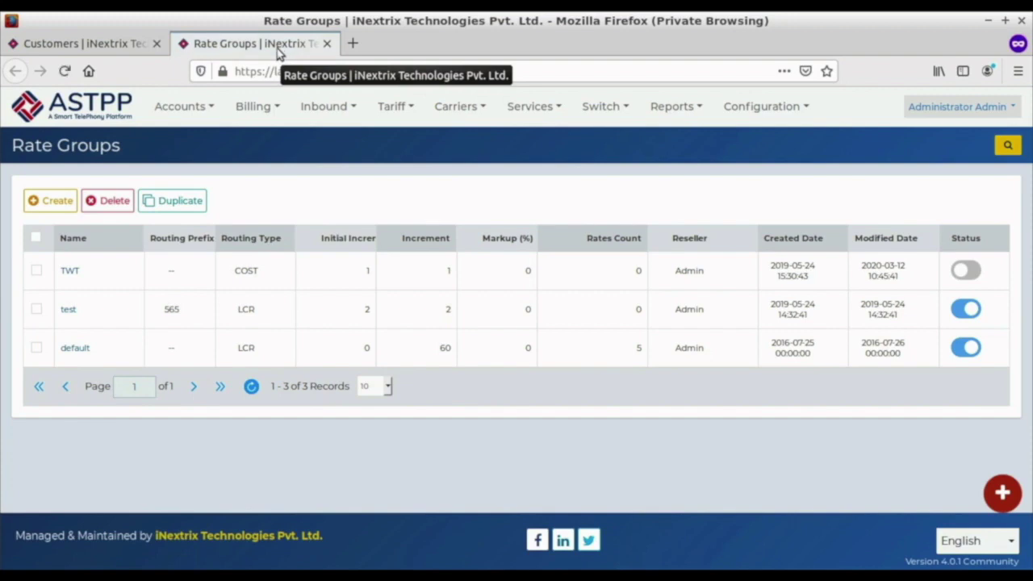
Create and save rate group test1 with initial increment 1 and increment 2.
left_click(52, 196)
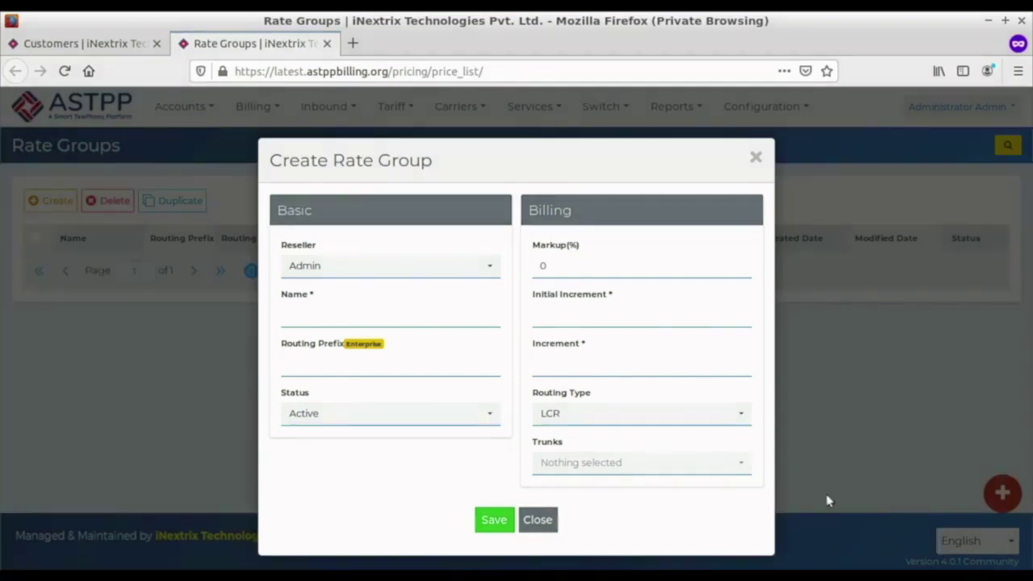
left_click(400, 313)
type("test1")
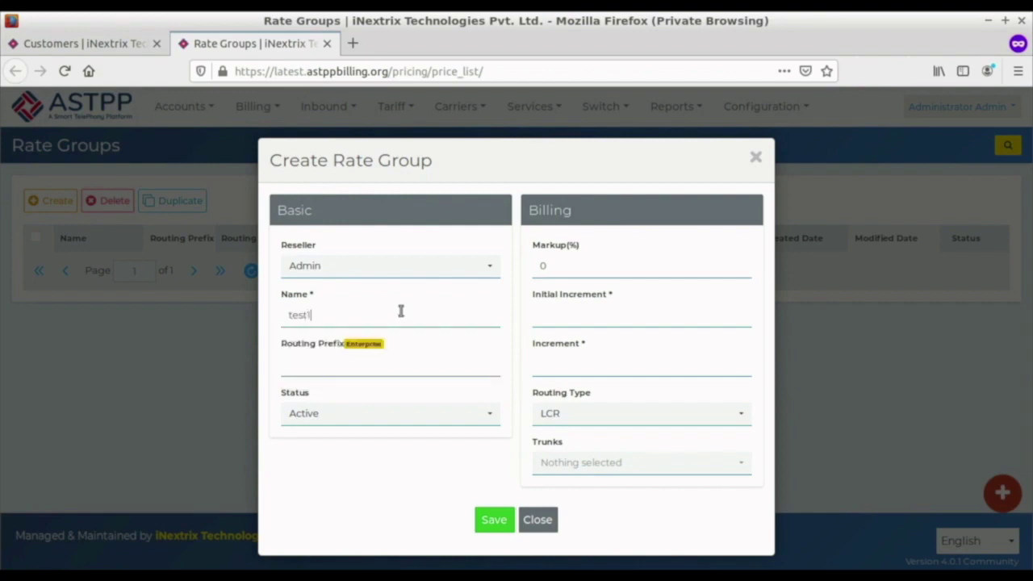
left_click(567, 319)
type("1")
left_click(581, 364)
type("2")
left_click(496, 511)
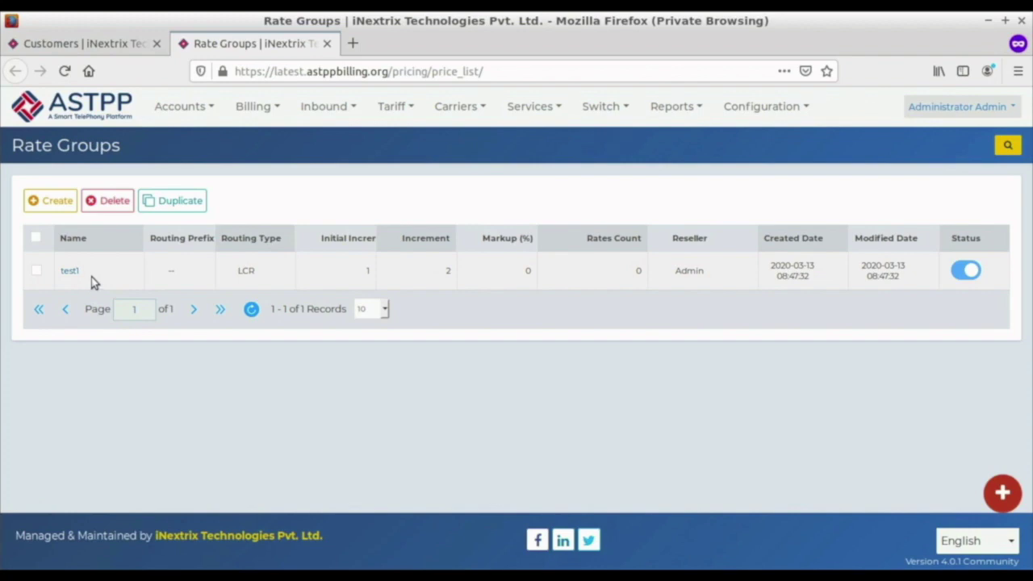
left_click(392, 107)
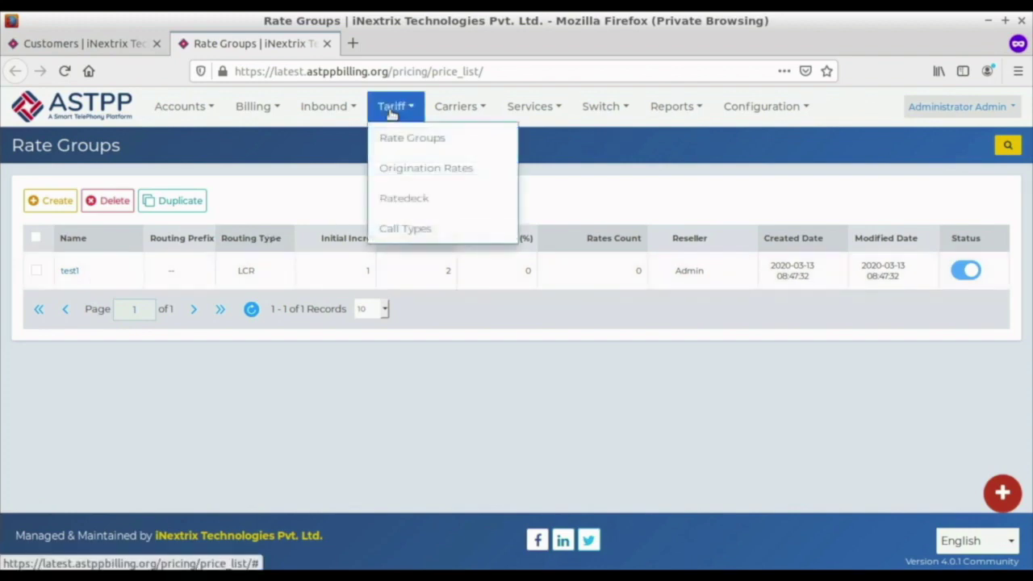
Open Tariff > Origination Rates in a new tab and start a new origination rate.
left_click(404, 176)
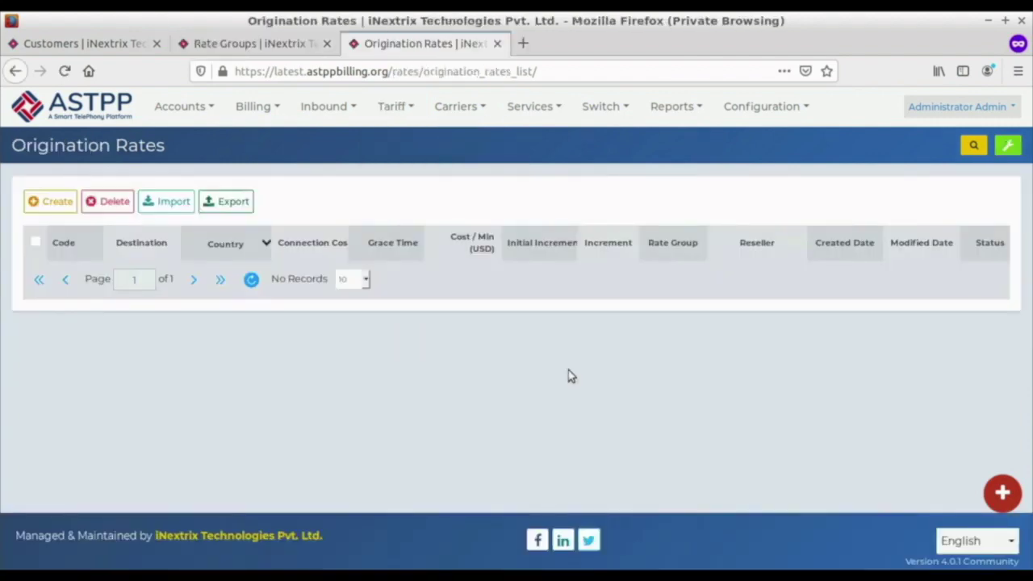
left_click(397, 110)
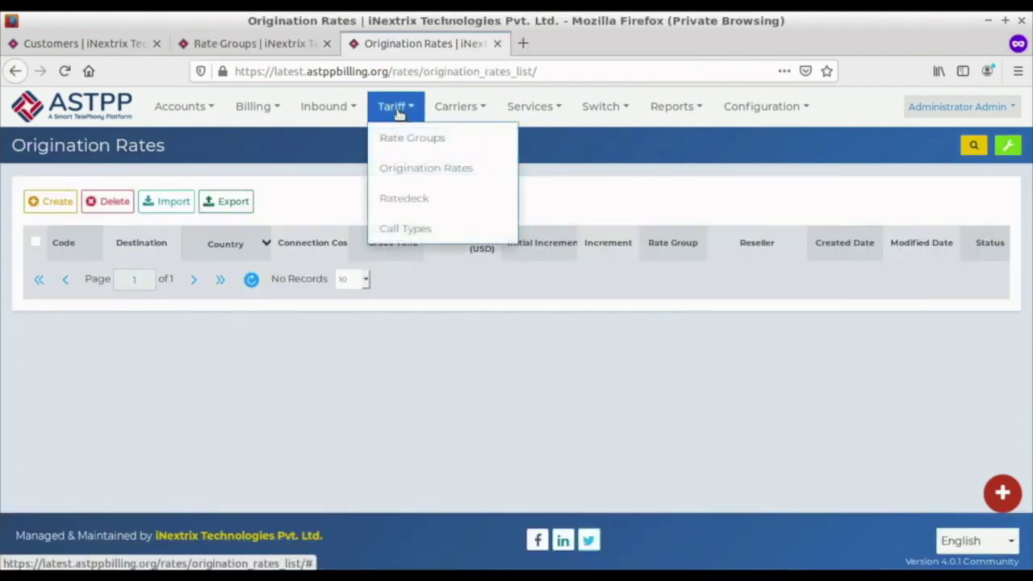
left_click(421, 166)
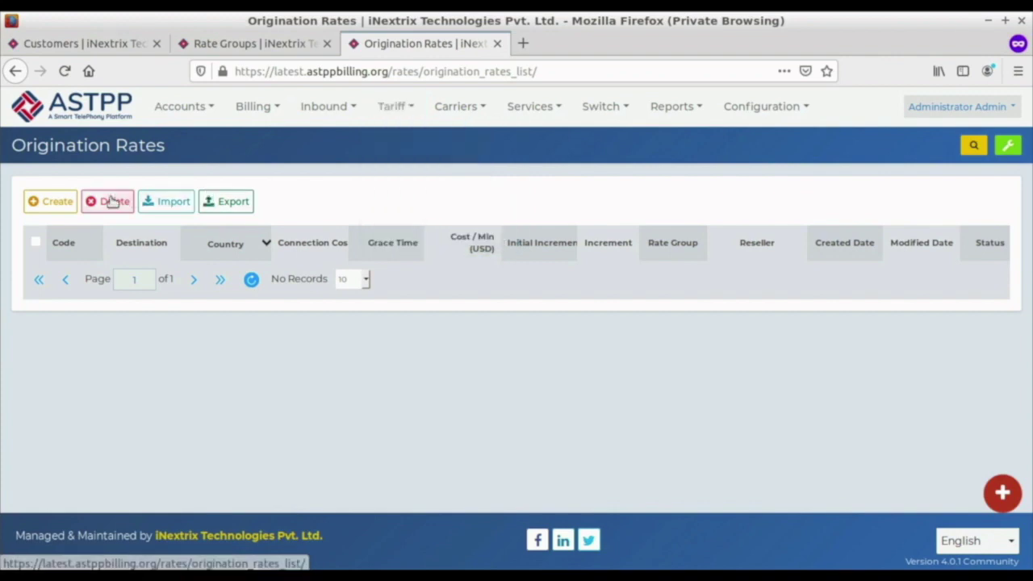
left_click(34, 201)
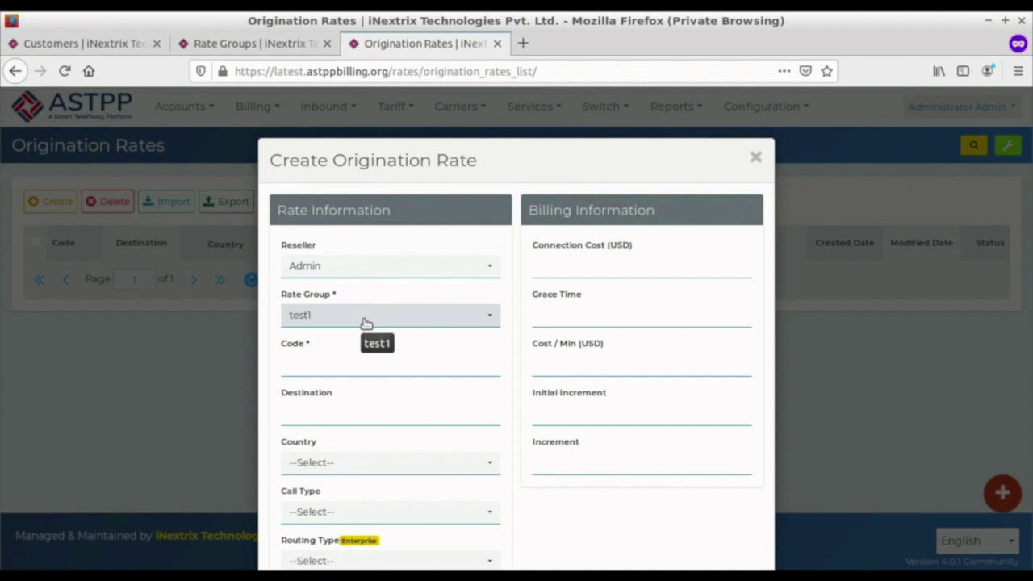
Save an origination rate with code 1 in the test1 rate group.
left_click(290, 46)
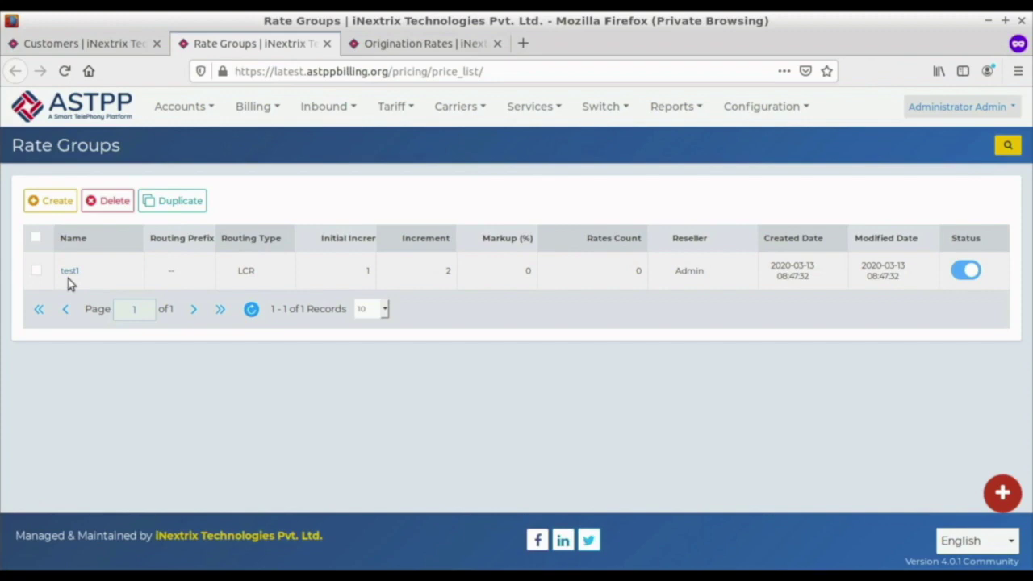
left_click(423, 43)
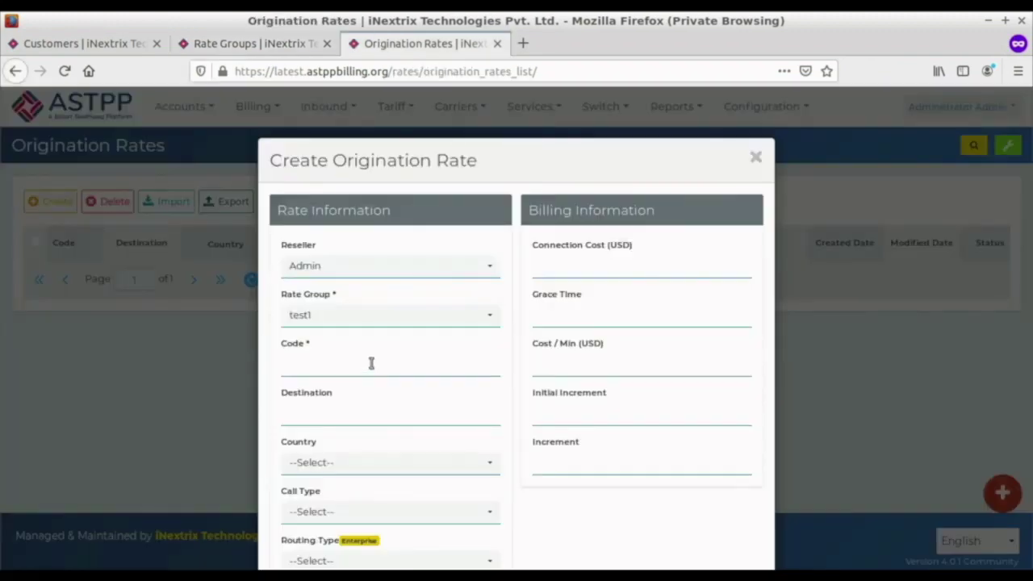
left_click(368, 365)
scroll(607, 415, "down", 5)
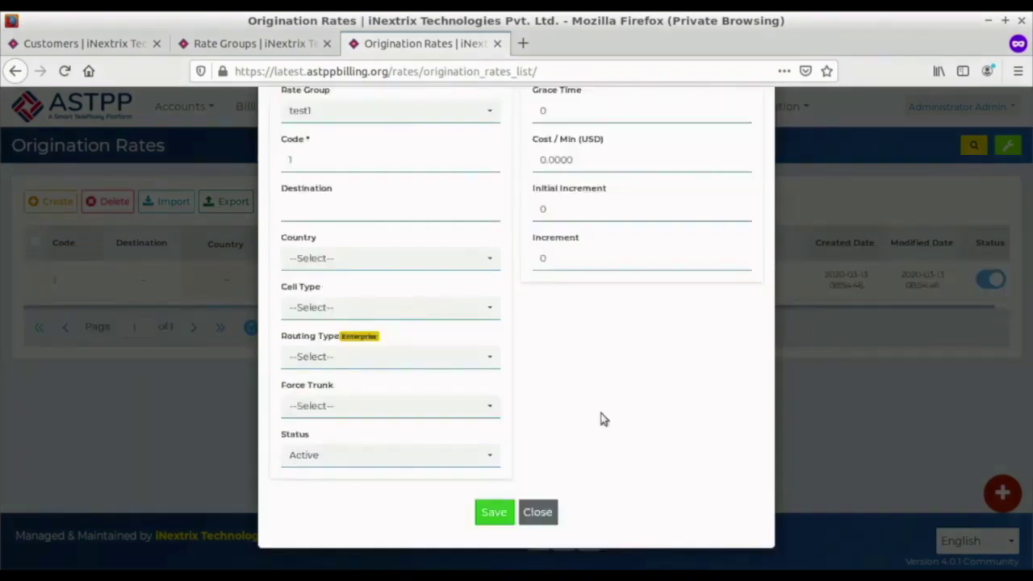
left_click(492, 511)
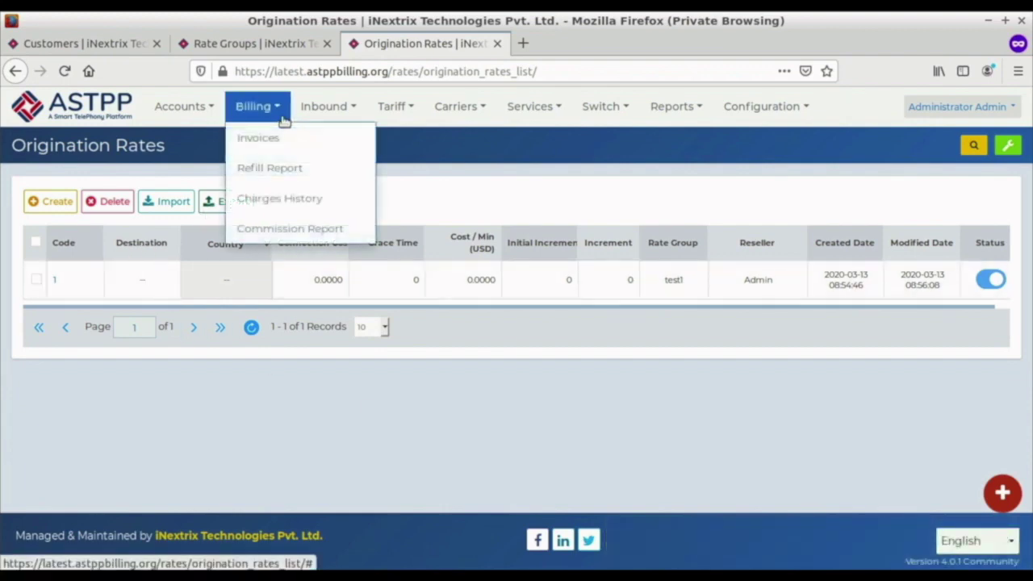
Go to Carriers > Gateways and start the Create Gateway form.
mouse_move(384, 115)
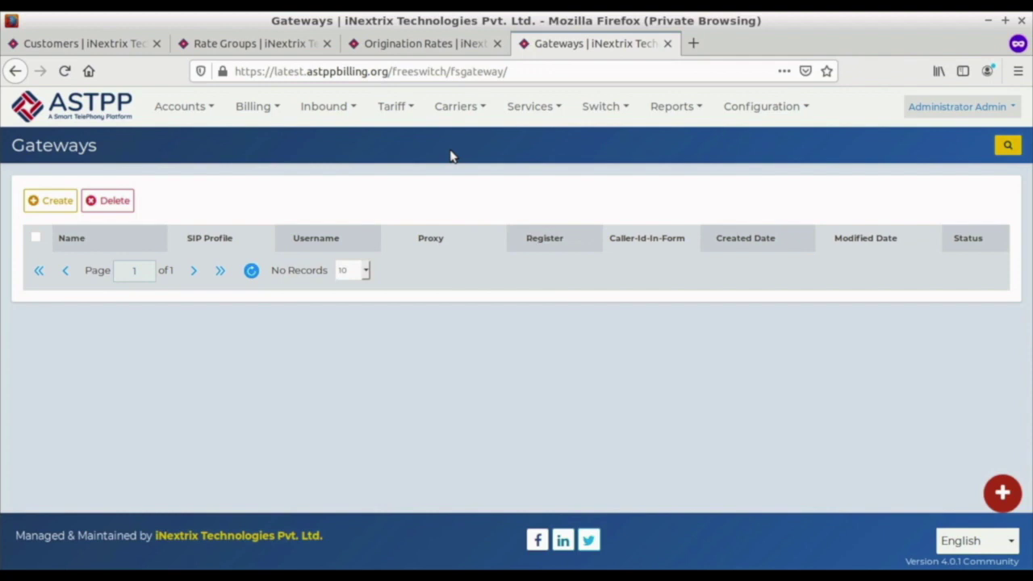
mouse_move(457, 111)
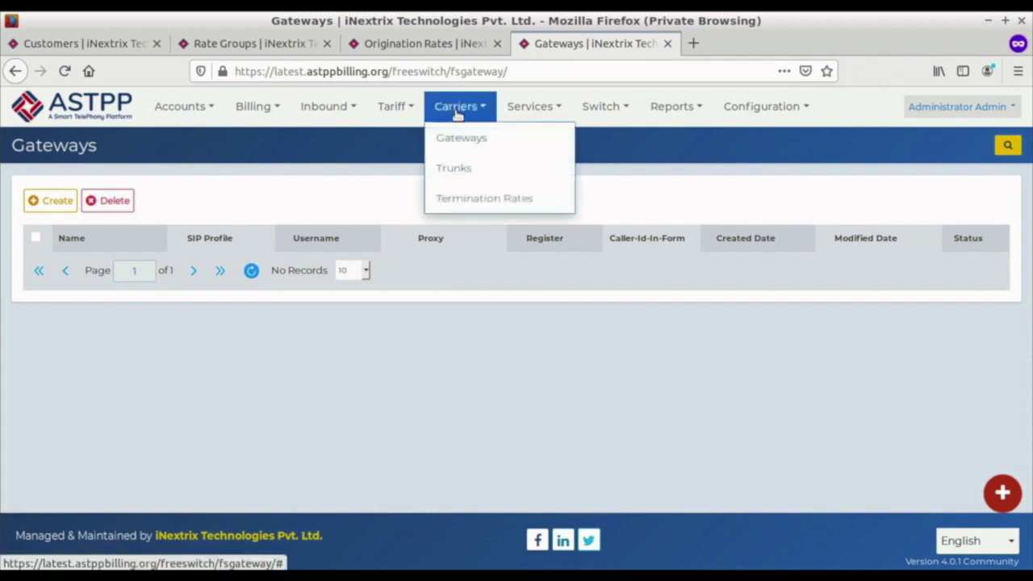
left_click(457, 143)
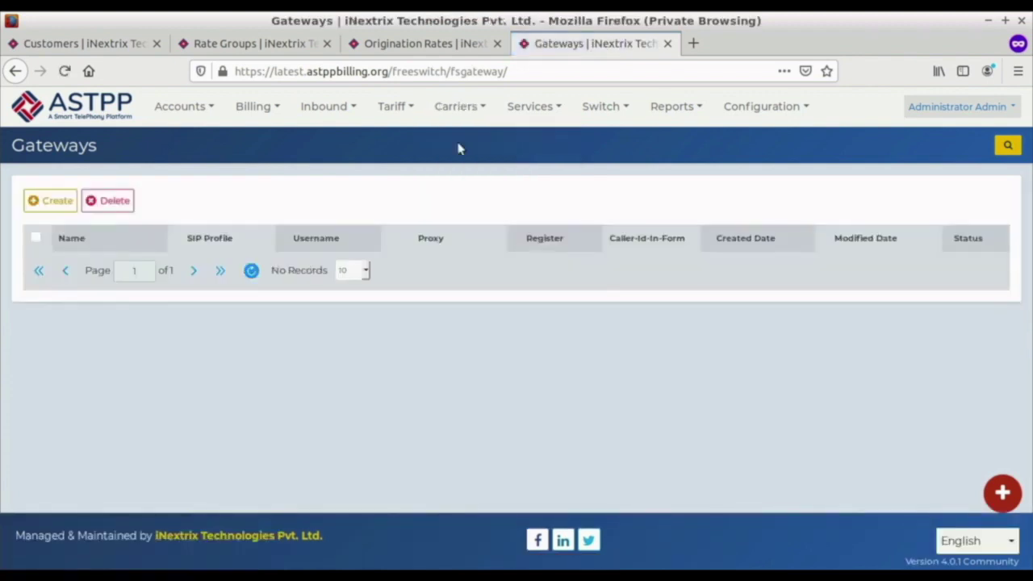
left_click(54, 203)
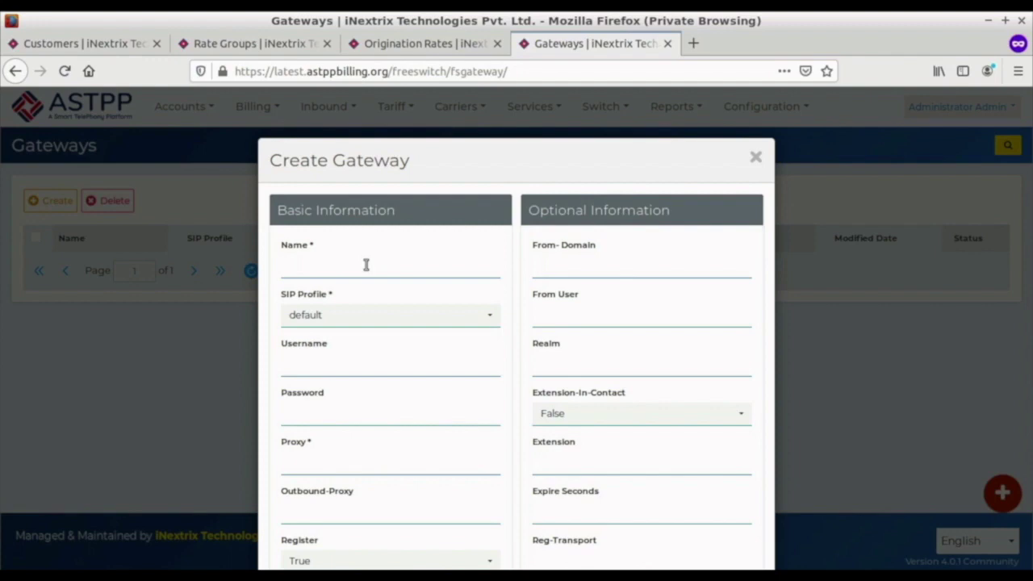
Name the gateway yourprovider and keep the default SIP profile.
scroll(451, 361, "down", 1)
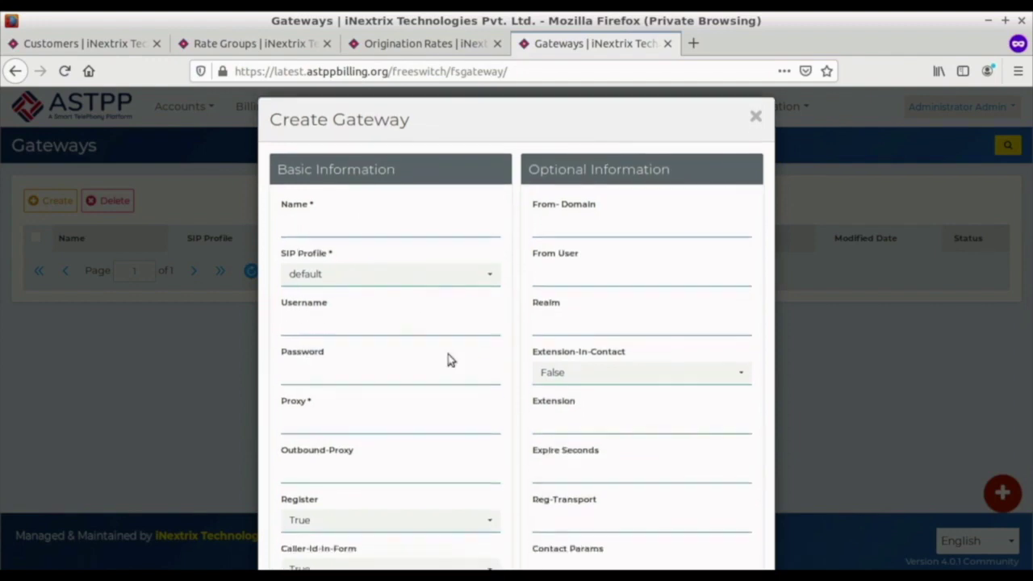
scroll(330, 188, "down", 1)
left_click(331, 187)
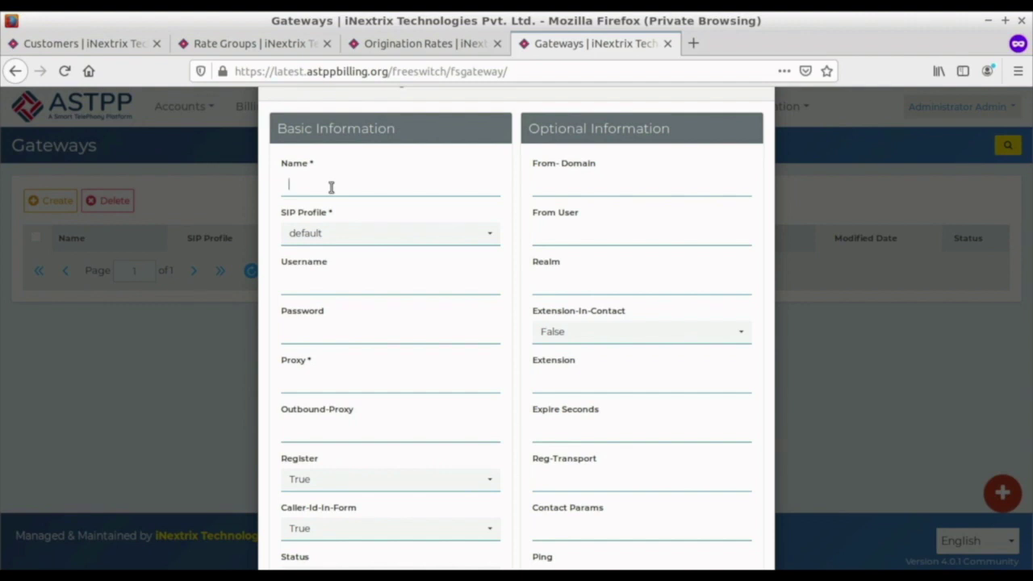
type("yourprovider")
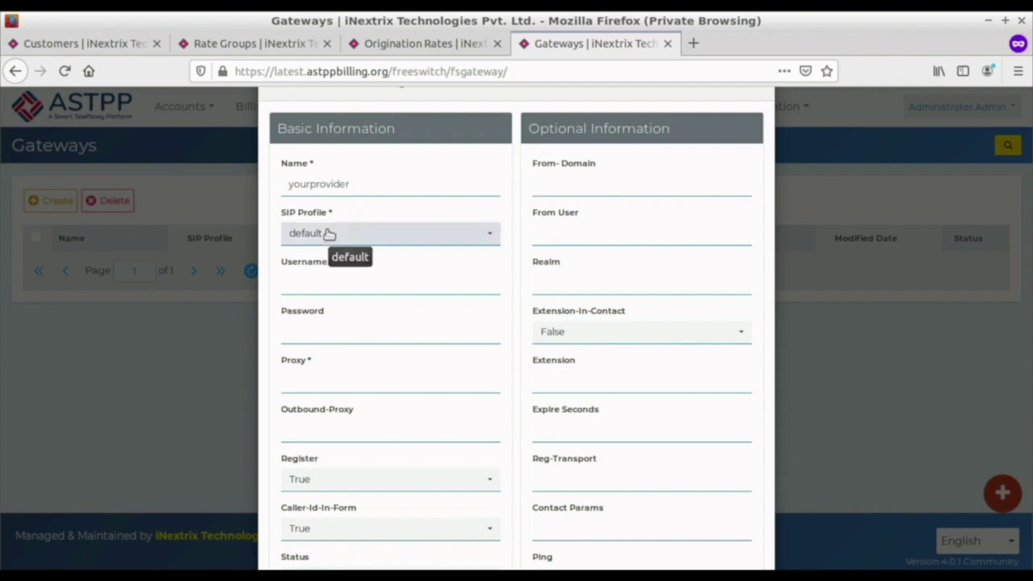
left_click(317, 234)
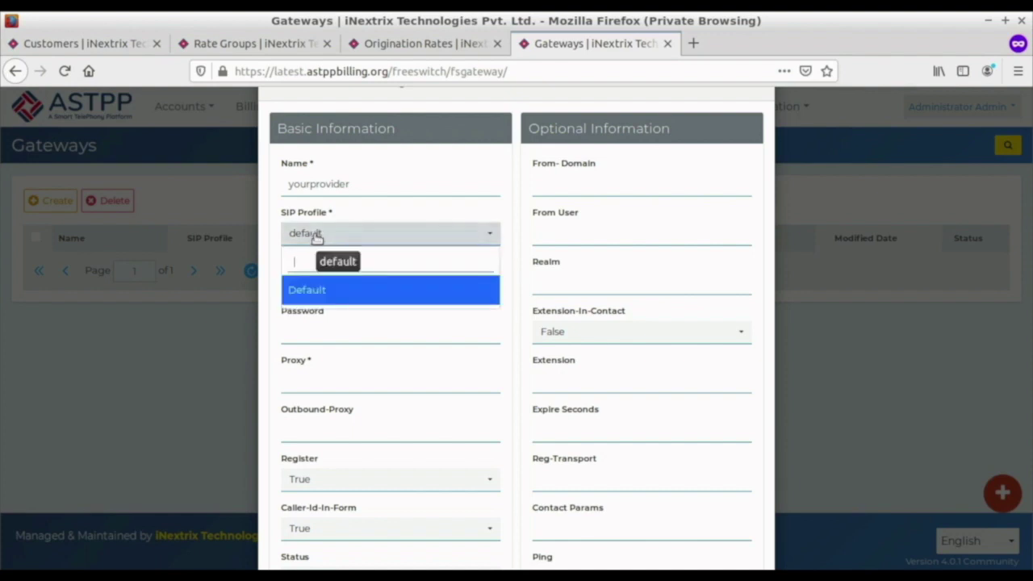
left_click(335, 236)
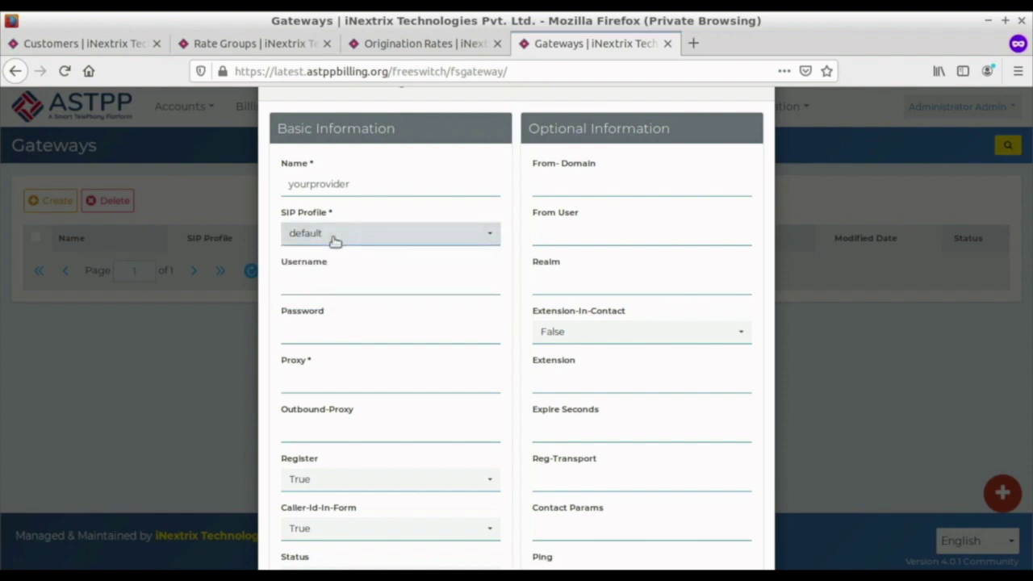
left_click(300, 388)
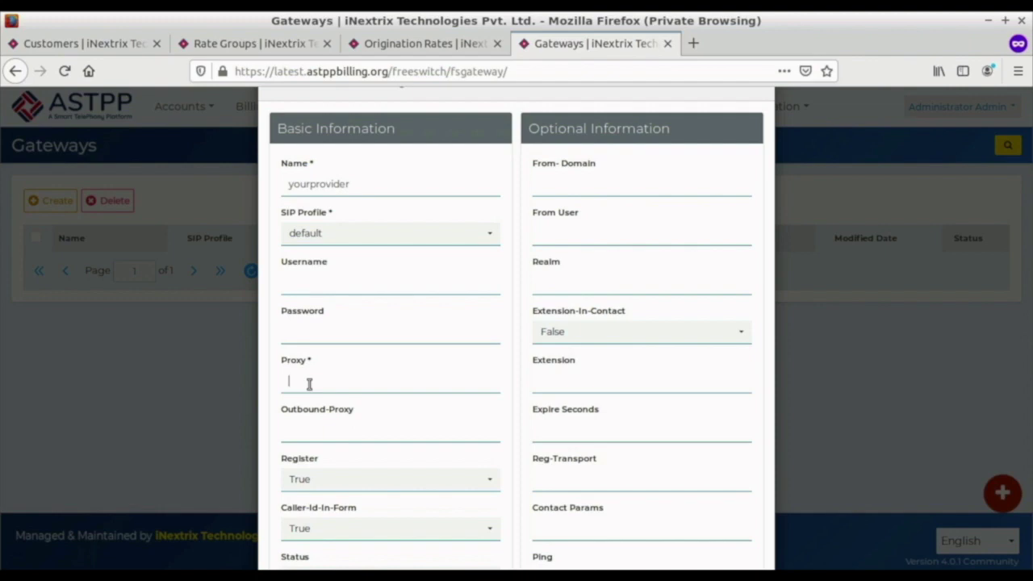
Set the gateway proxy to sendonclick.com:5061 and save yourprovider.
type("sermon")
type("lick")
type(".com")
type(":5061")
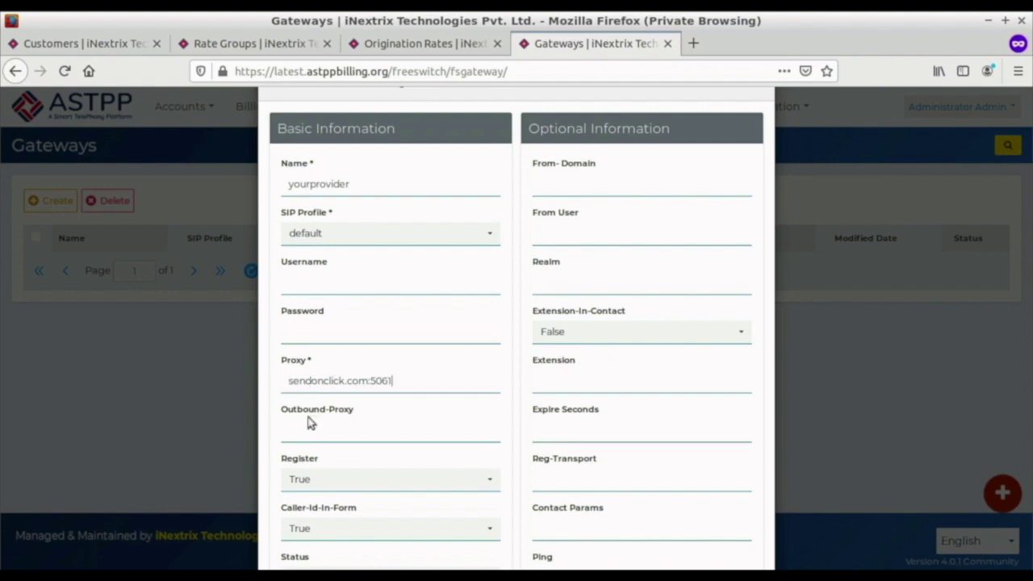
scroll(311, 422, "down", 3)
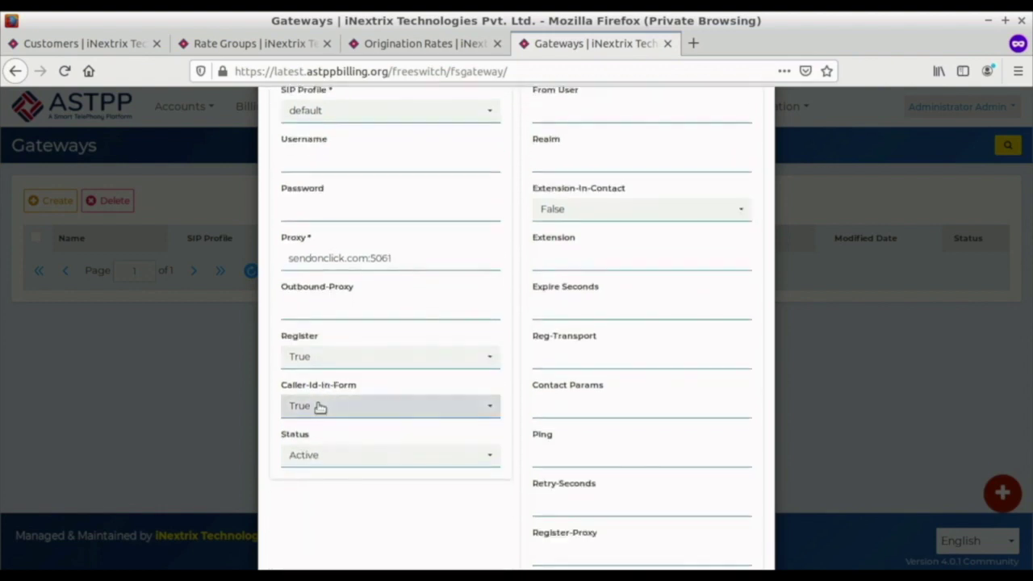
scroll(615, 436, "up", 2)
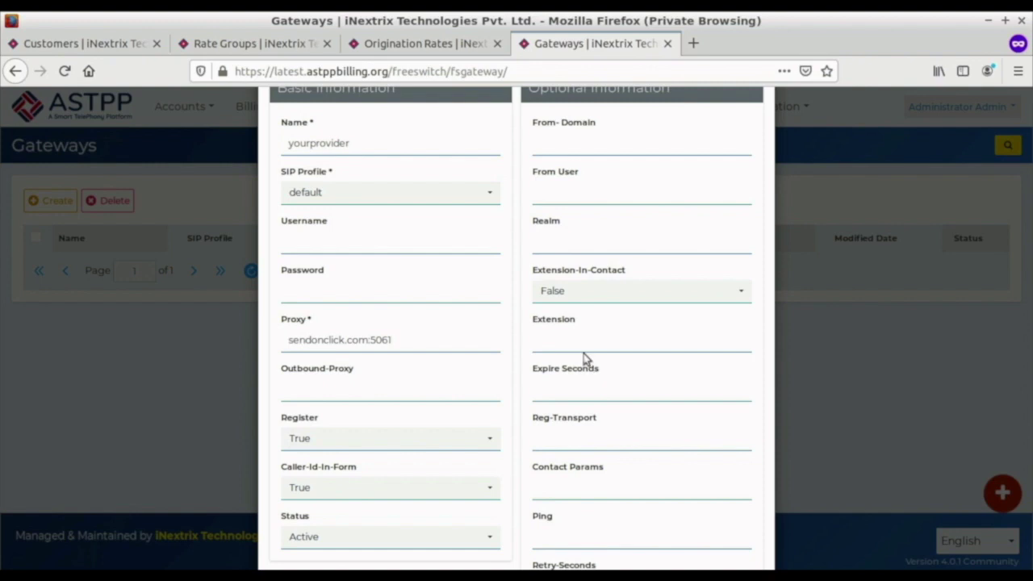
scroll(571, 352, "down", 3)
scroll(571, 352, "down", 4)
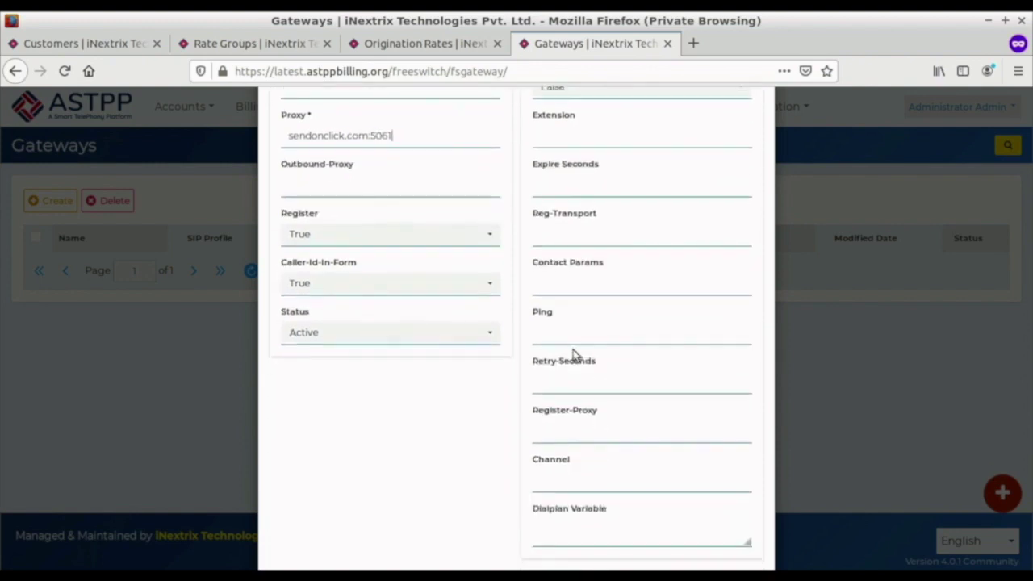
left_click(496, 515)
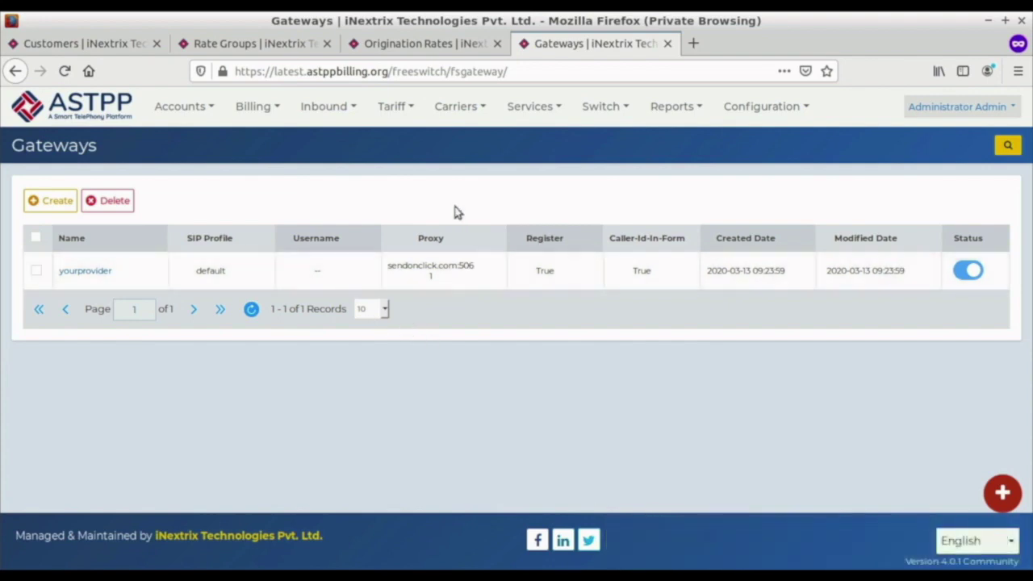
Open Carriers > Trunks in a new tab and start a new trunk.
left_click(474, 121)
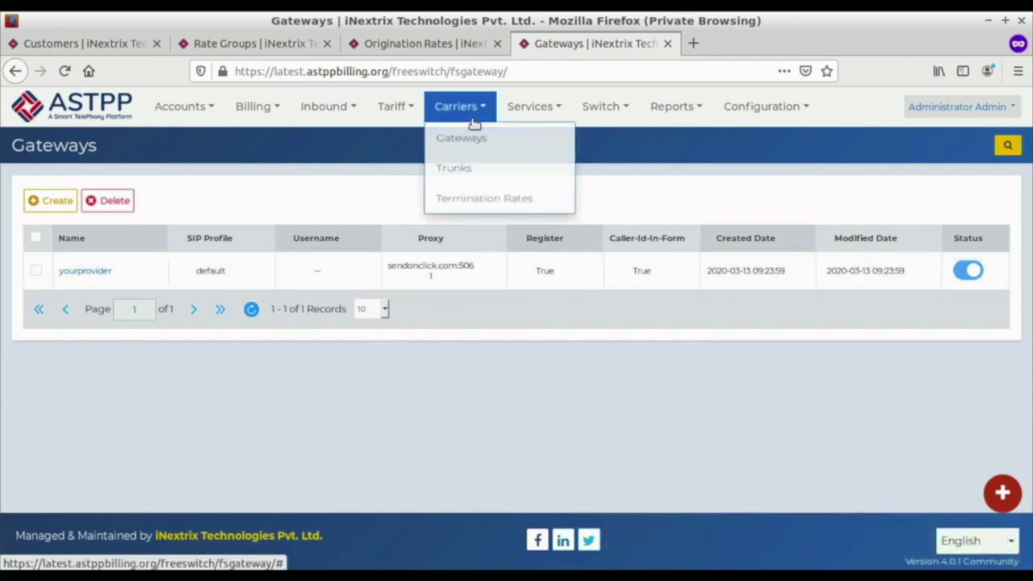
right_click(466, 169)
left_click(506, 181)
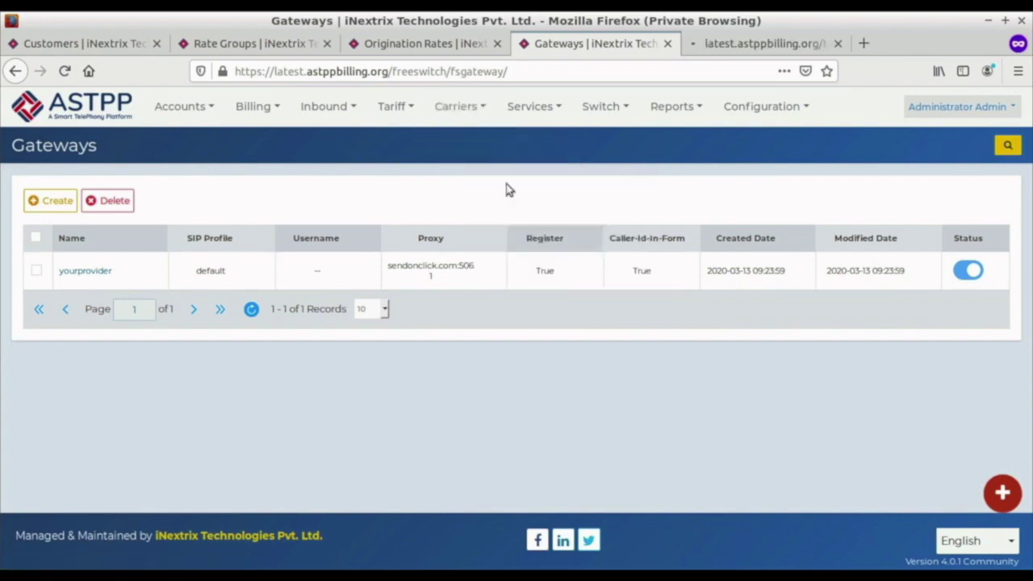
left_click(459, 113)
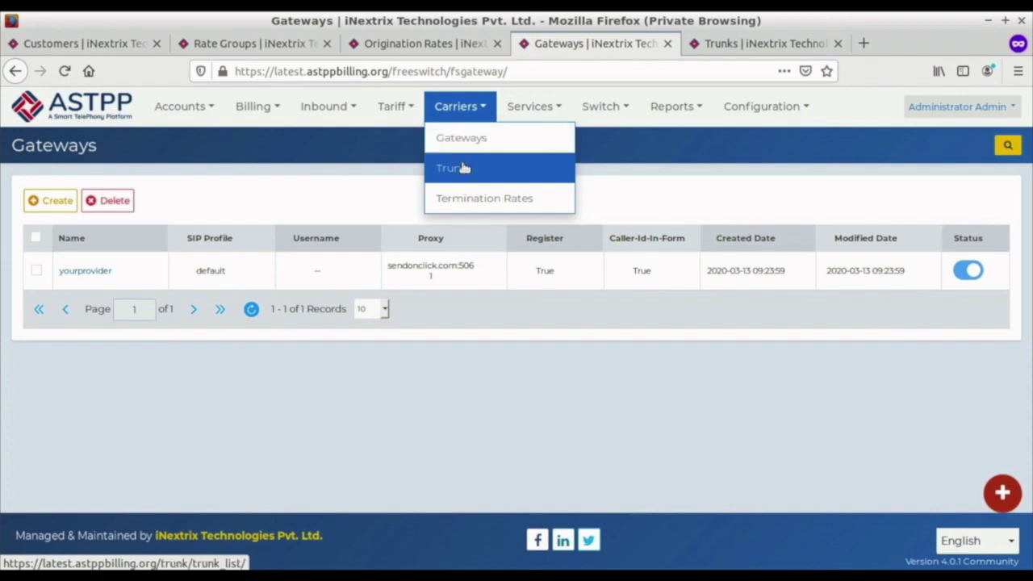
left_click(764, 43)
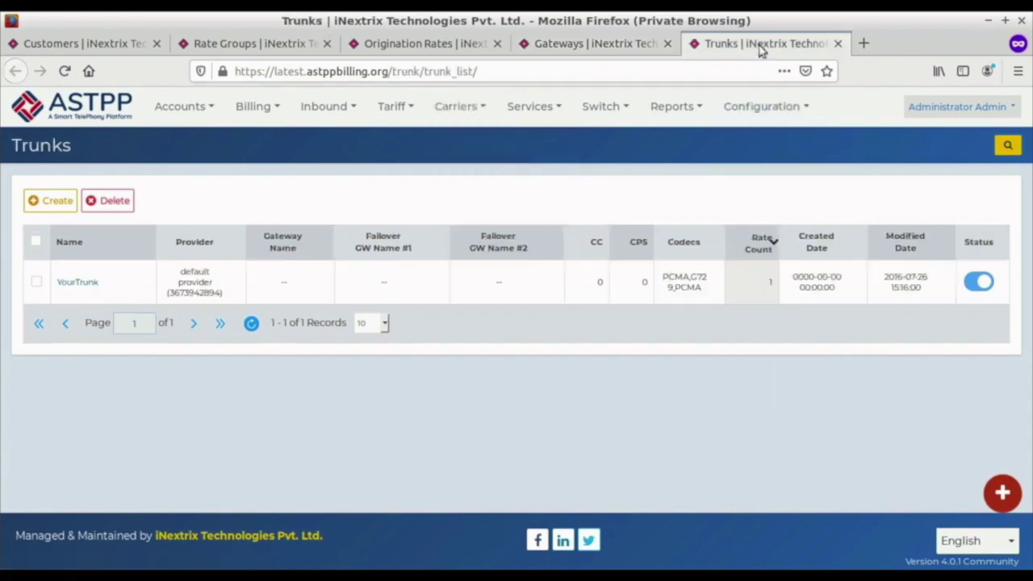
left_click(52, 202)
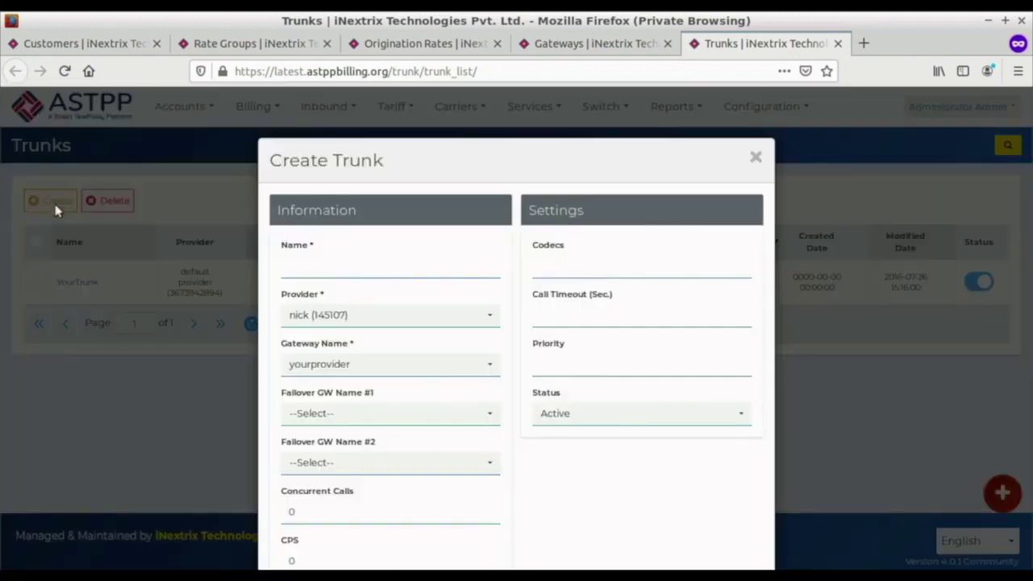
Save trunk yourtrunk on gateway yourprovider with codecs PCMA,PCMU,G729.
left_click(315, 272)
type("yourtrunk")
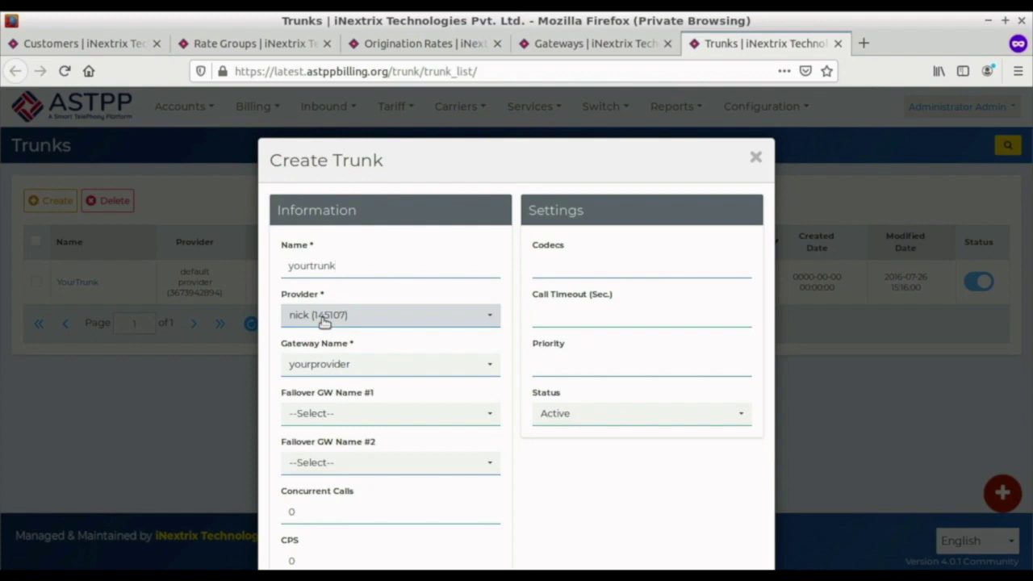
scroll(330, 306, "down", 2)
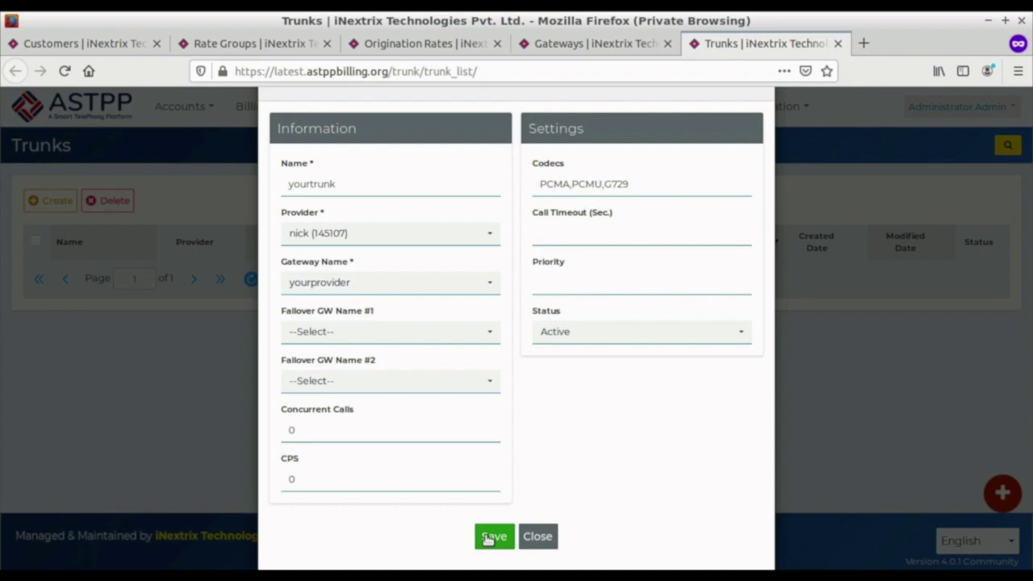
left_click(492, 536)
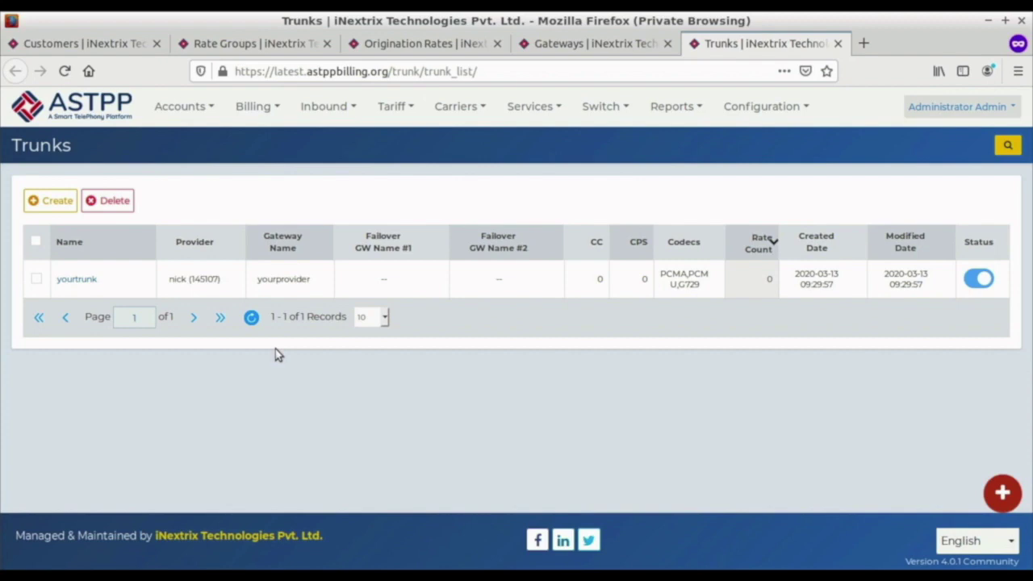
Go to Carriers > Termination Rates and start a new termination rate.
left_click(529, 105)
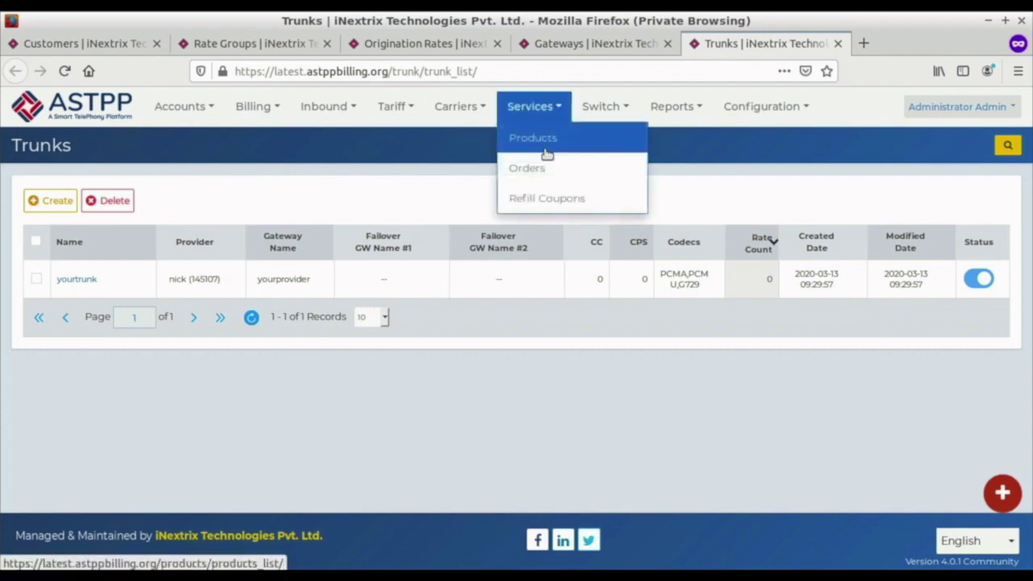
mouse_move(446, 110)
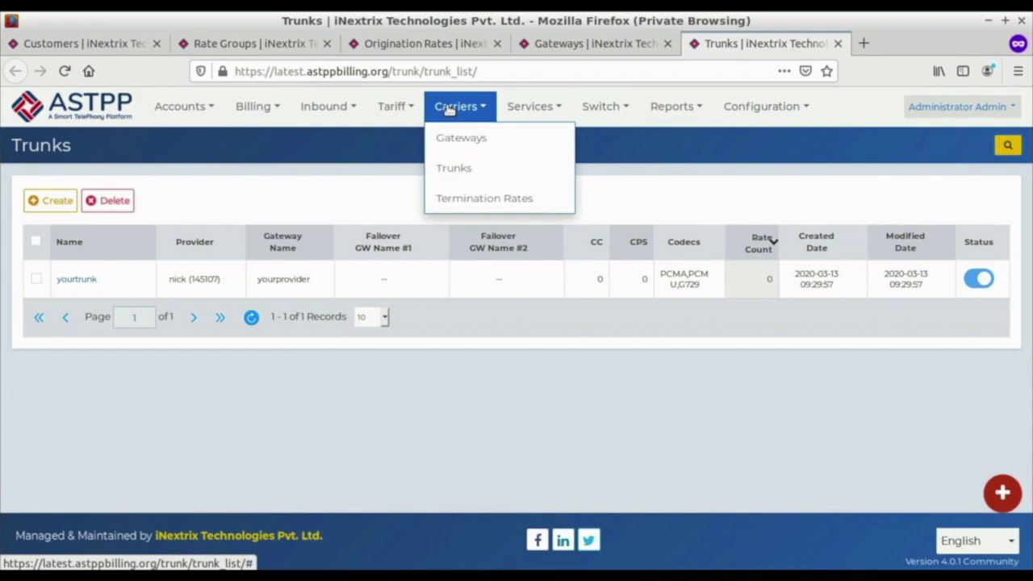
left_click(484, 197)
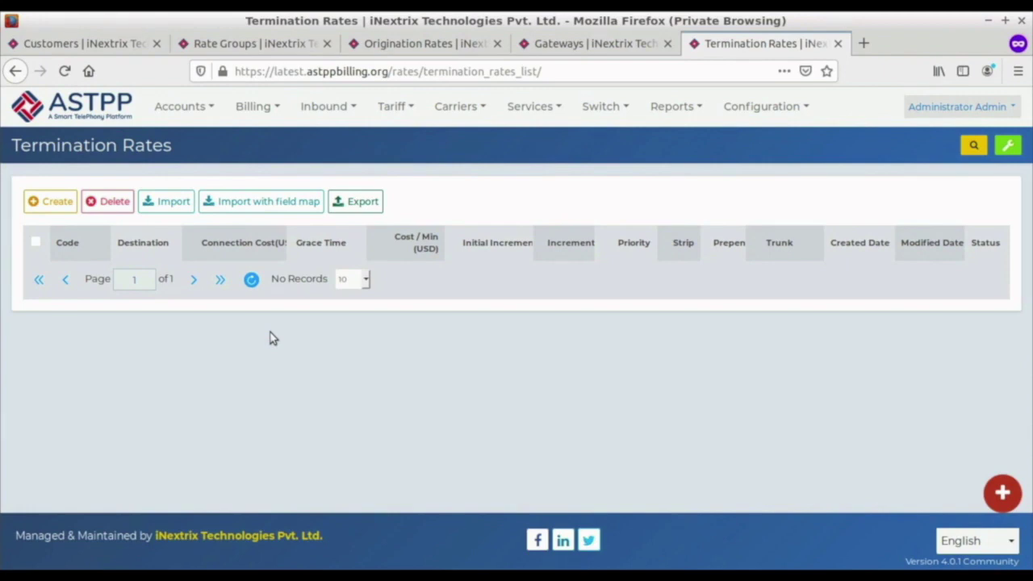
left_click(56, 205)
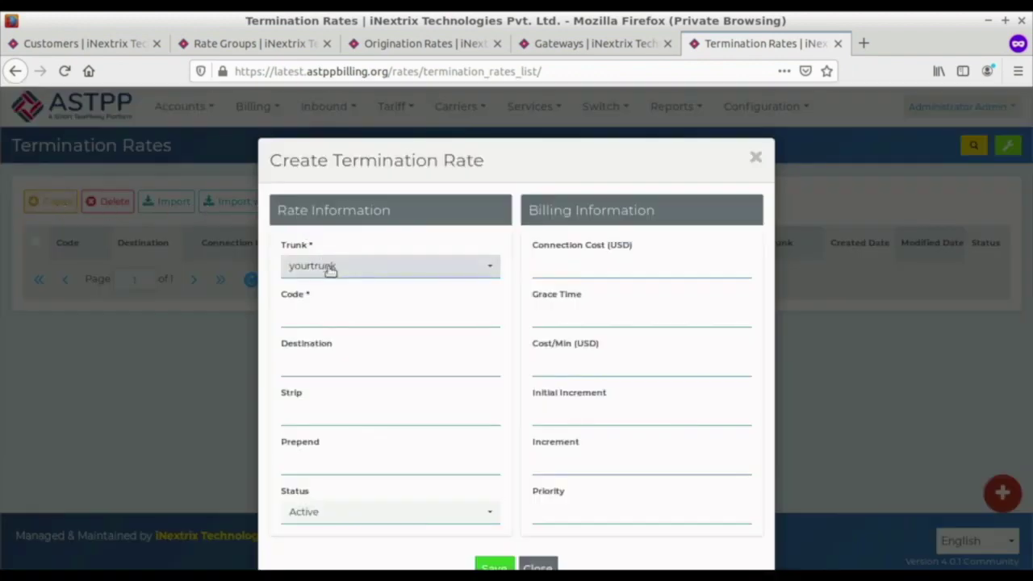
Enter code 1 for the yourtrunk termination rate, then return to the Origination Rates tab.
left_click(320, 318)
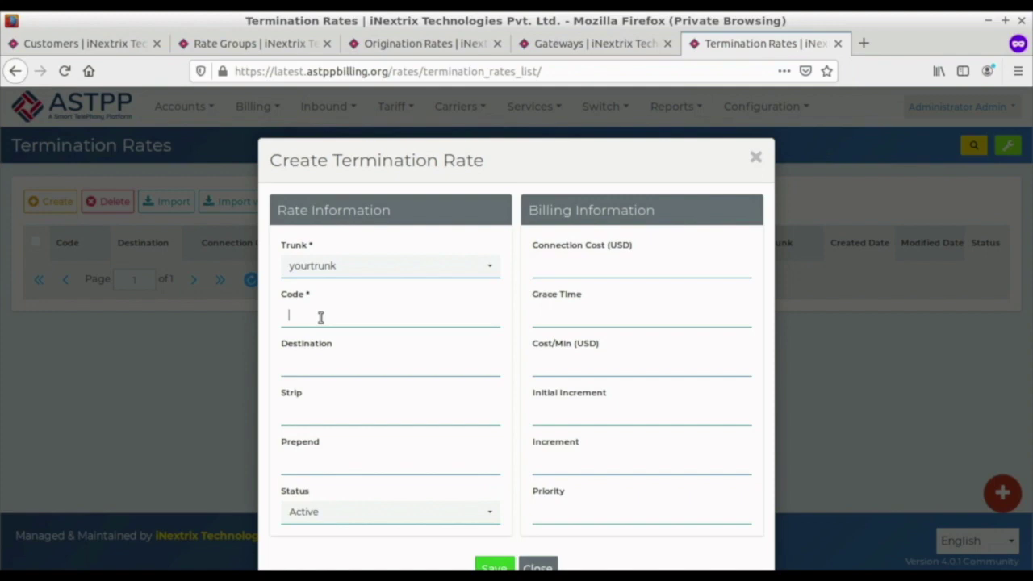
type("1")
scroll(510, 460, "down", 1)
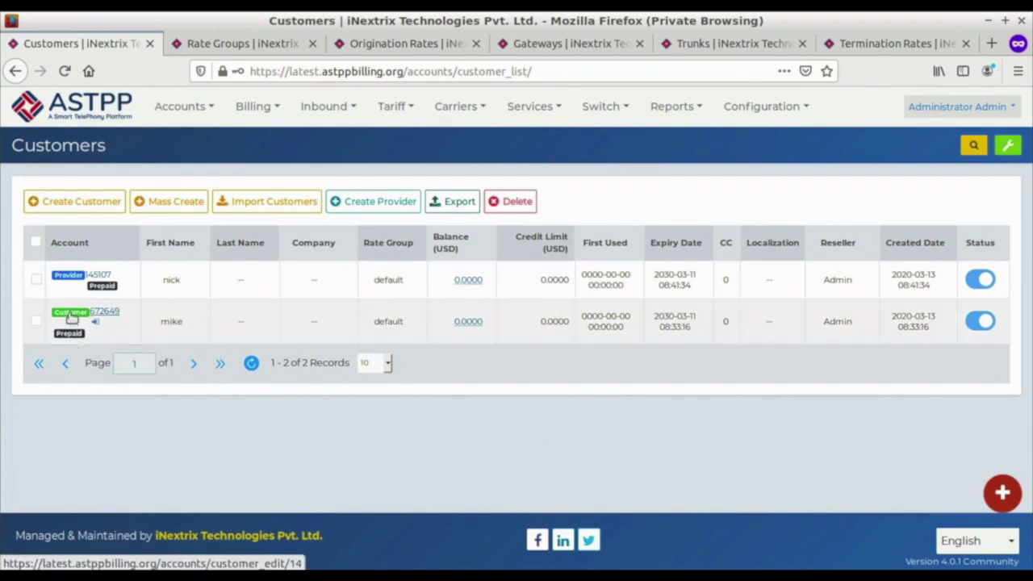
left_click(232, 45)
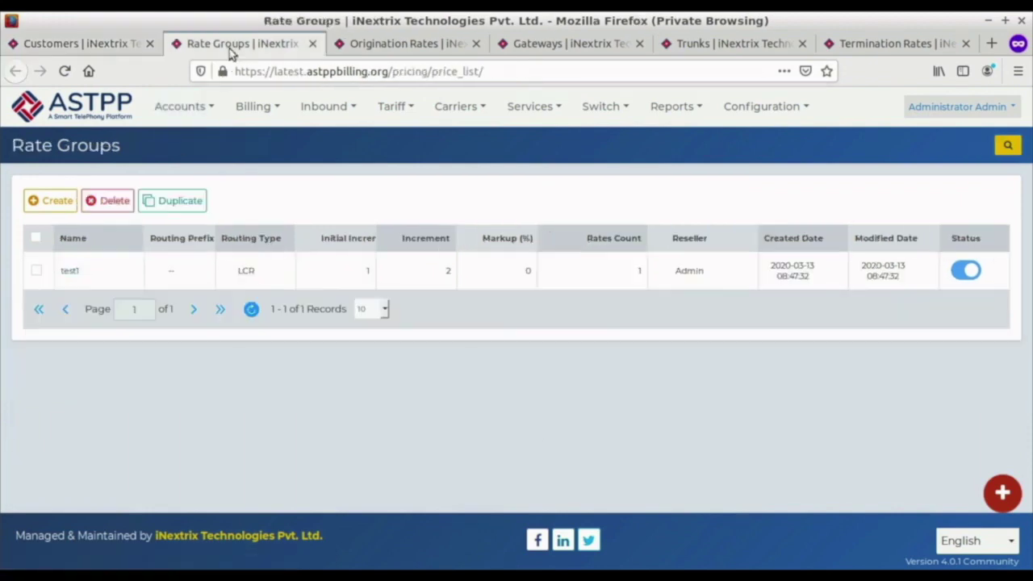
left_click(403, 47)
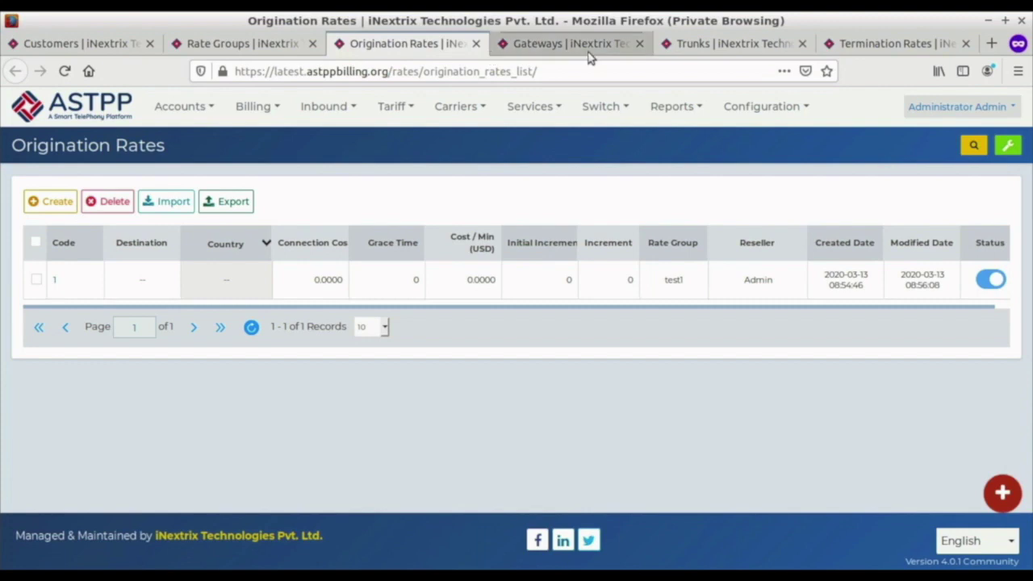
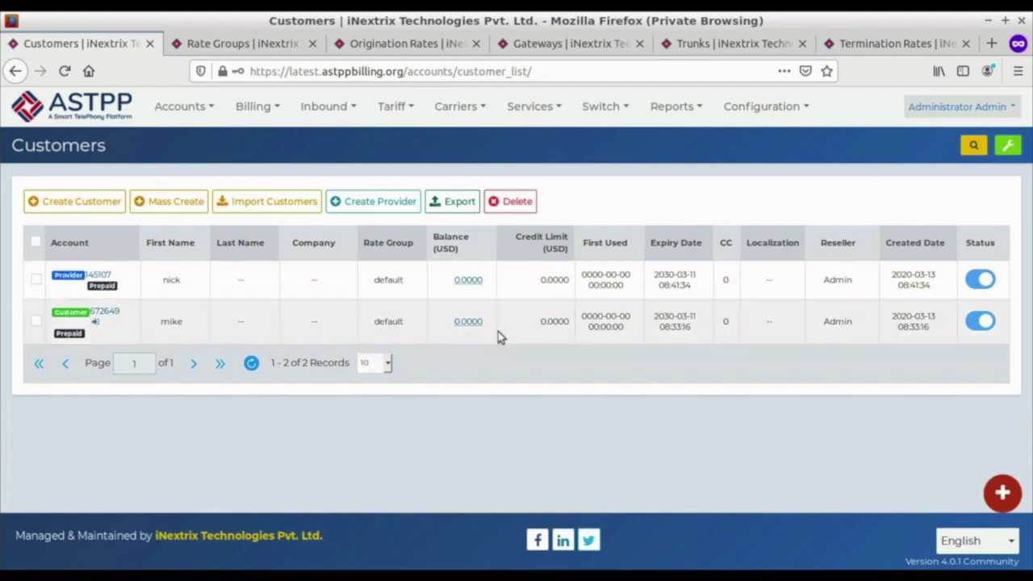
Refill the prepaid customer's balance with an amount of 10, bringing it to 10.0000 USD.
left_click(470, 321)
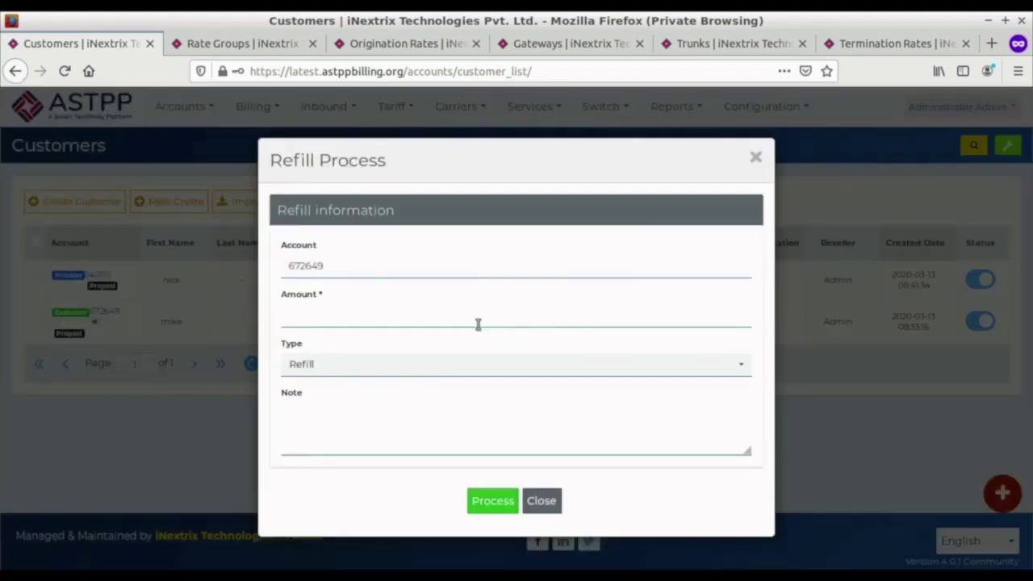
left_click(385, 321)
type("10")
left_click(491, 500)
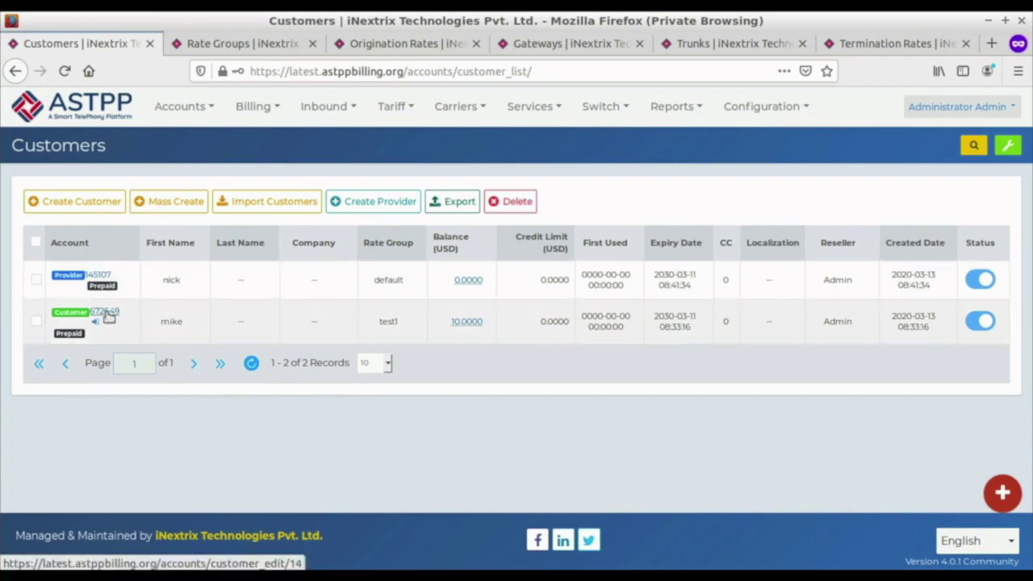
Review the rate groups and test1's origination rate, then open the prepaid customer's profile.
left_click(218, 50)
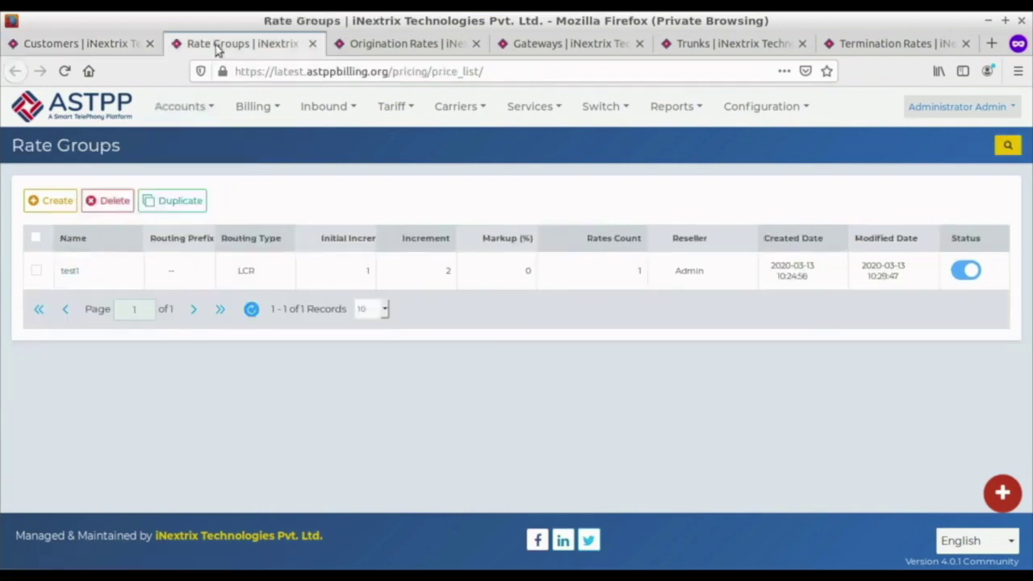
left_click(389, 52)
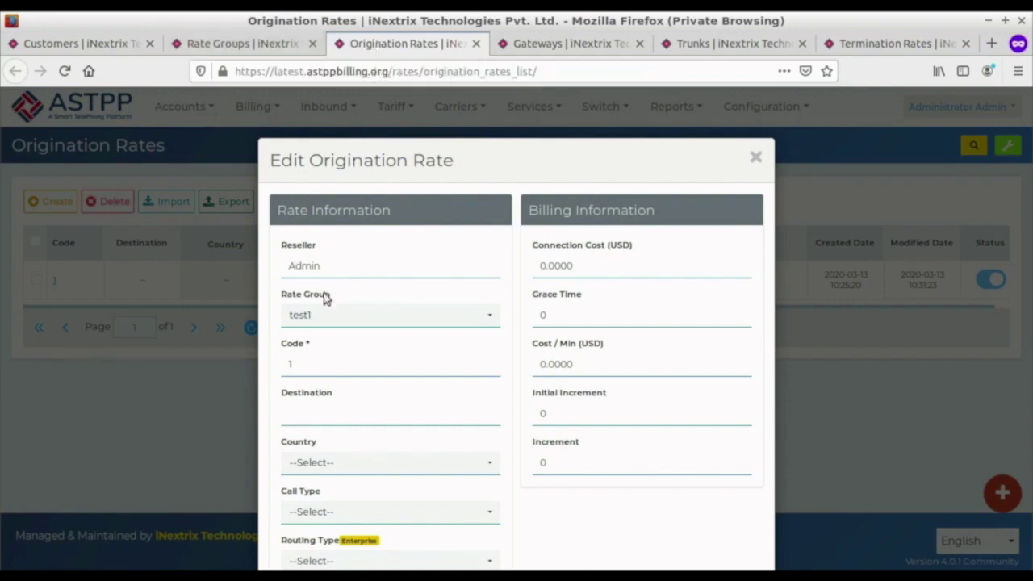
left_click(90, 44)
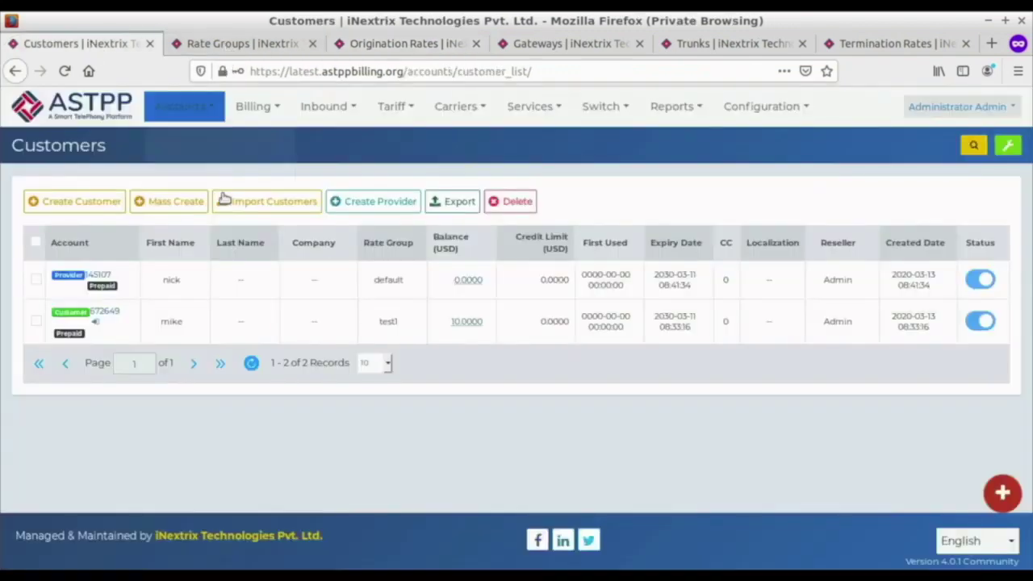
left_click(105, 311)
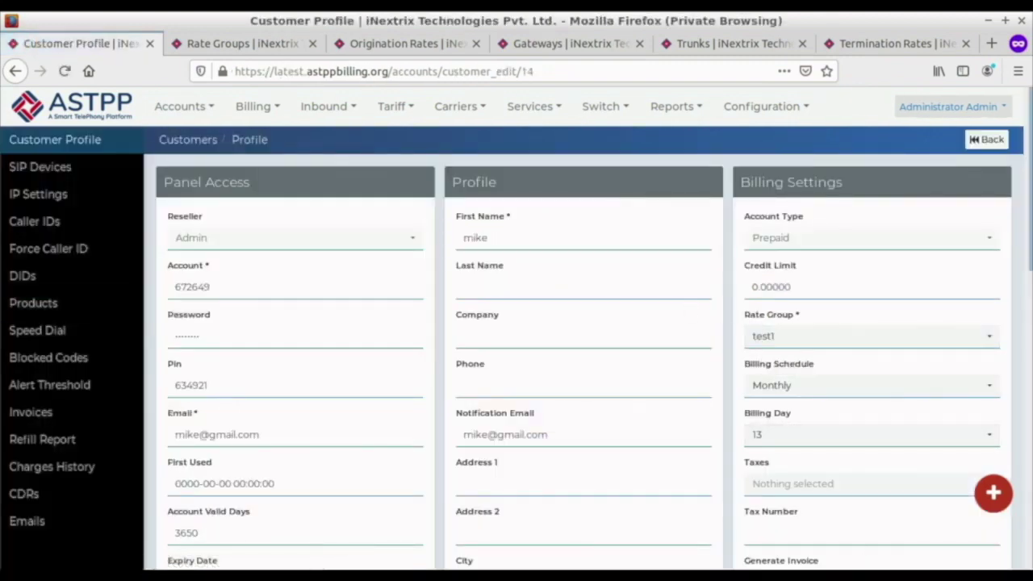
Bring up the Gateways list showing the yourprovider gateway on proxy sendonclick.com:5061.
right_click(857, 563)
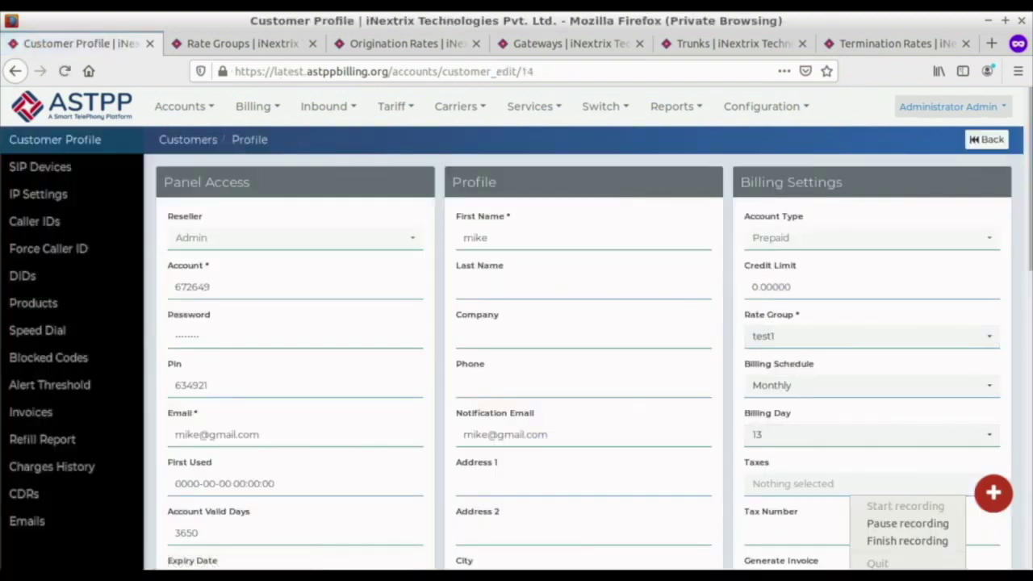
left_click(879, 548)
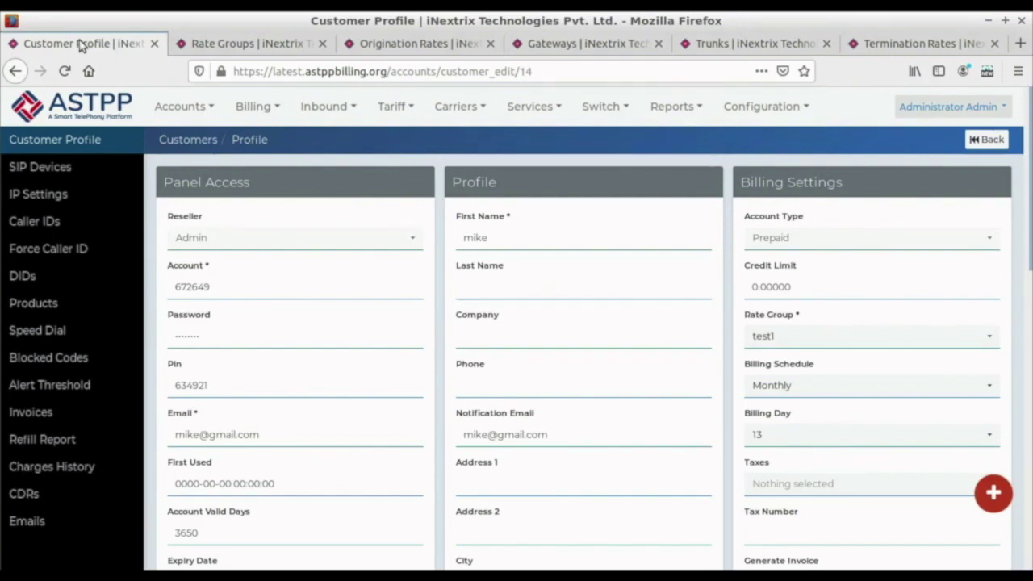
left_click(541, 45)
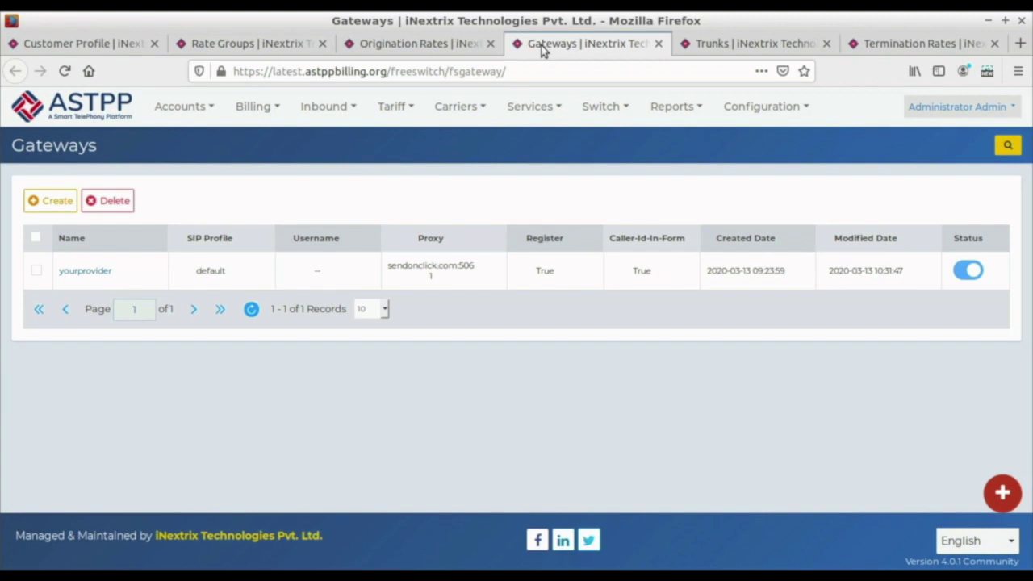
Inspect trunk yourtrunk's settings without changes, then view the code 1 termination rate.
left_click(728, 45)
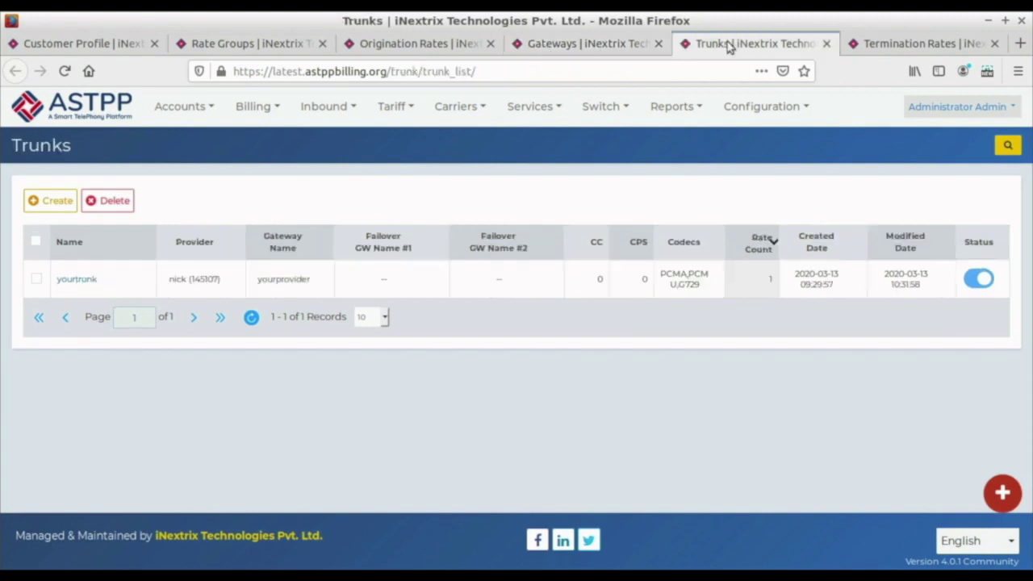
left_click(76, 279)
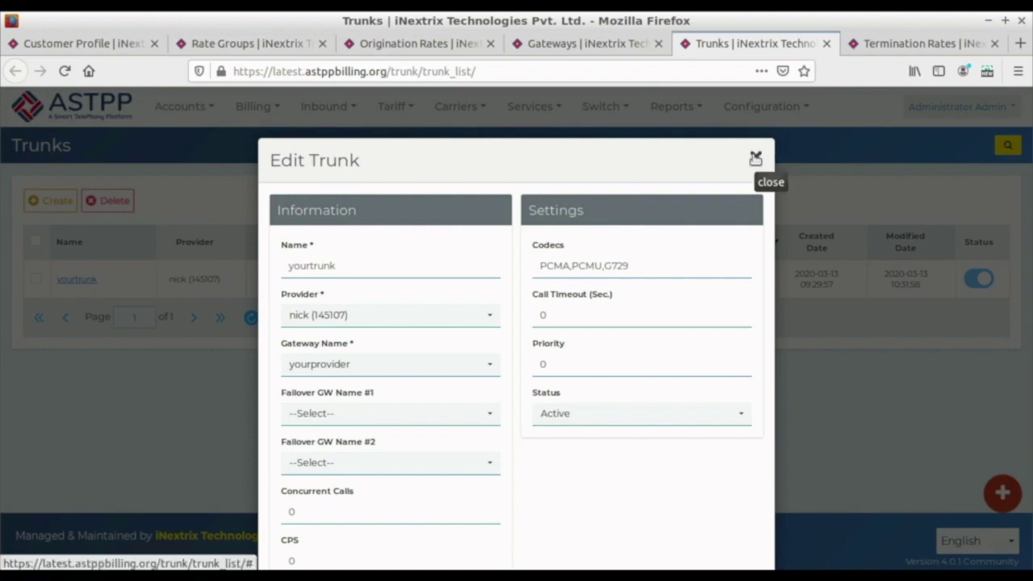
left_click(755, 158)
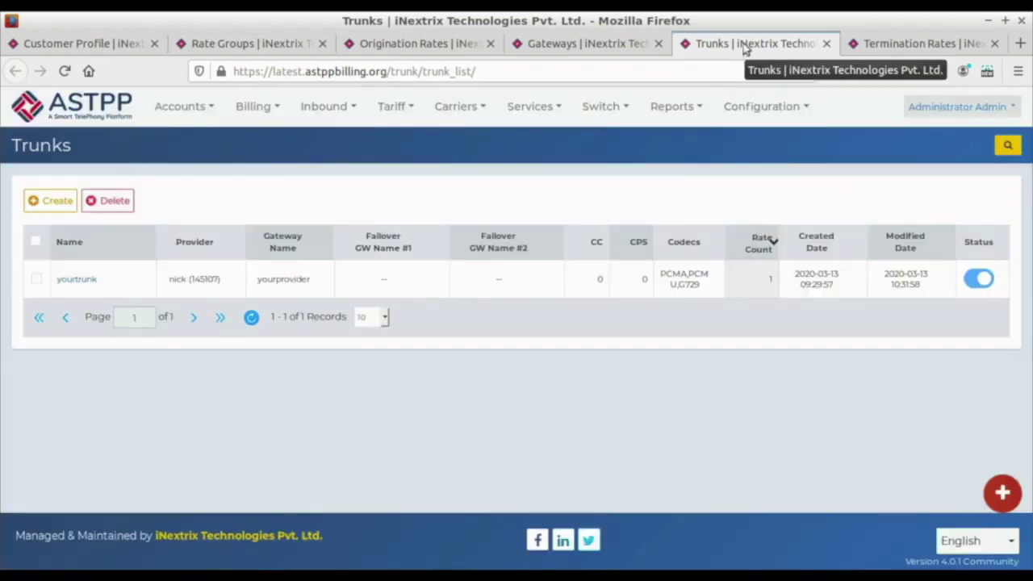
left_click(871, 47)
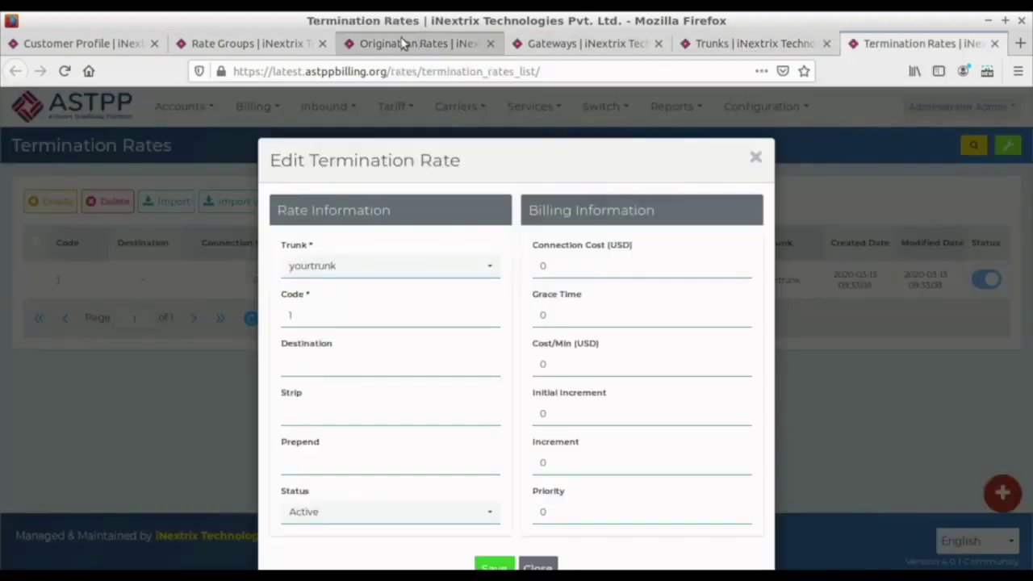
Save rate group test1 with LCR routing and trunk yourtrunk, then return to the customer's profile.
left_click(271, 48)
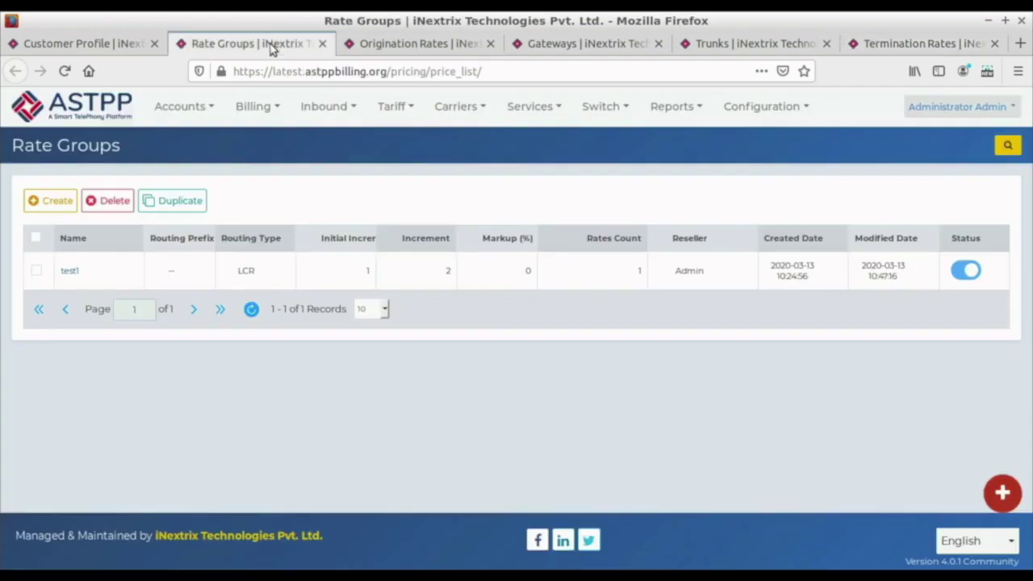
left_click(73, 271)
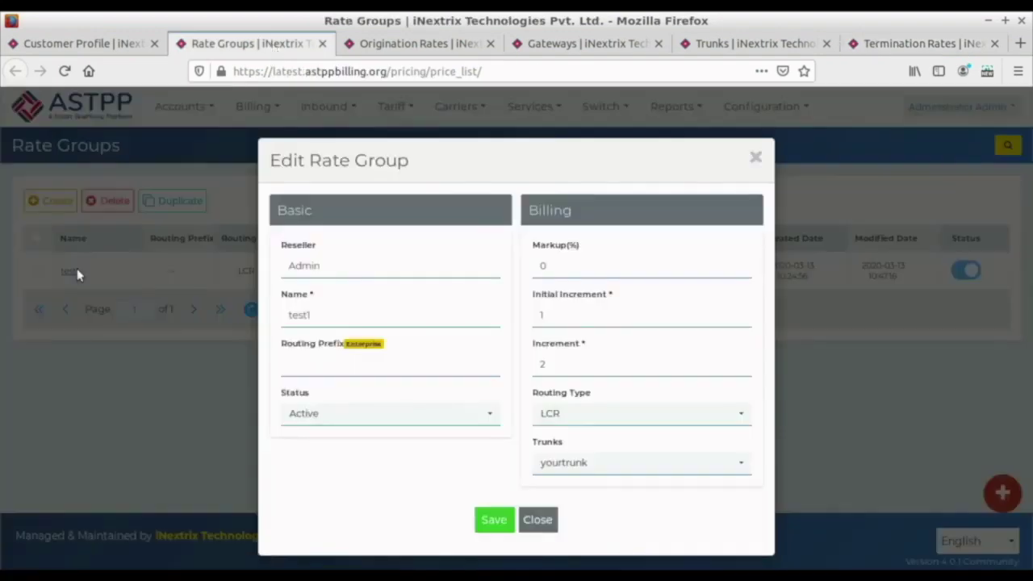
left_click(614, 414)
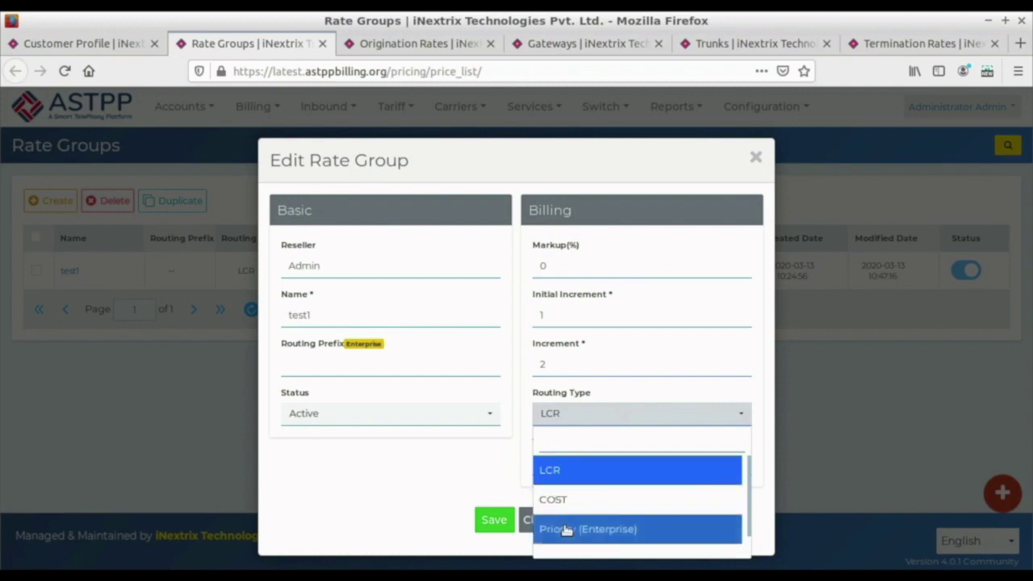
left_click(559, 477)
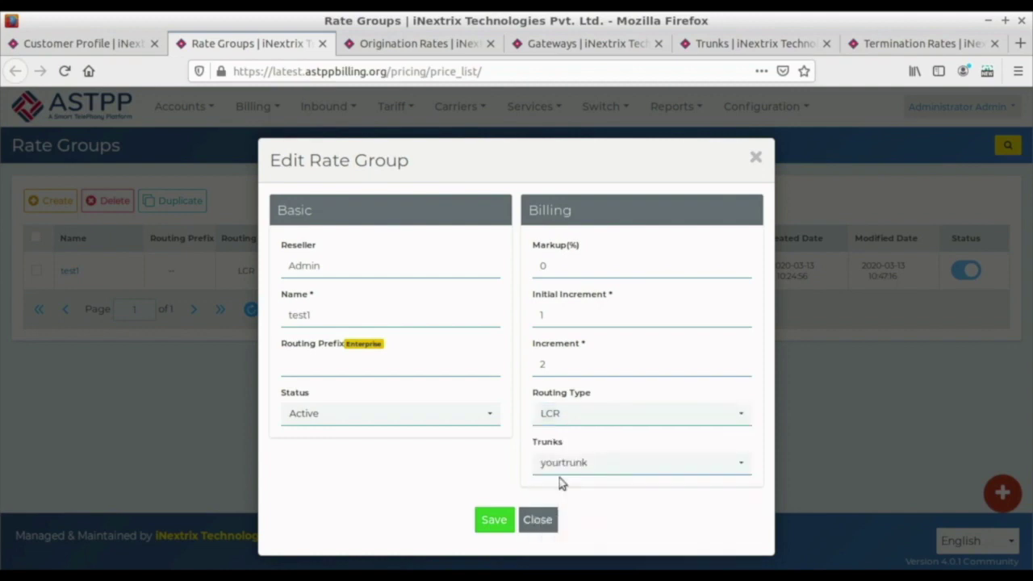
left_click(561, 466)
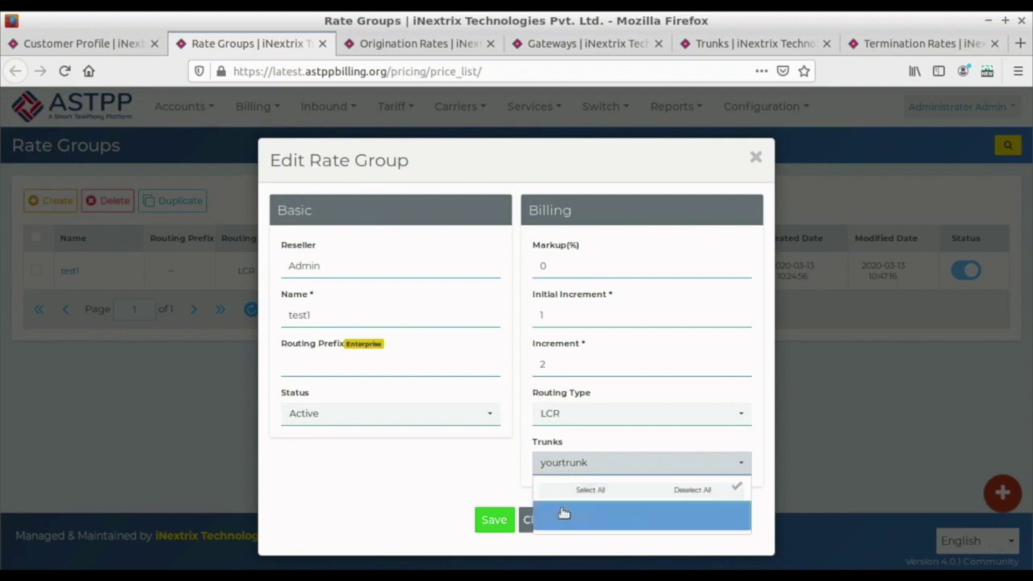
left_click(473, 467)
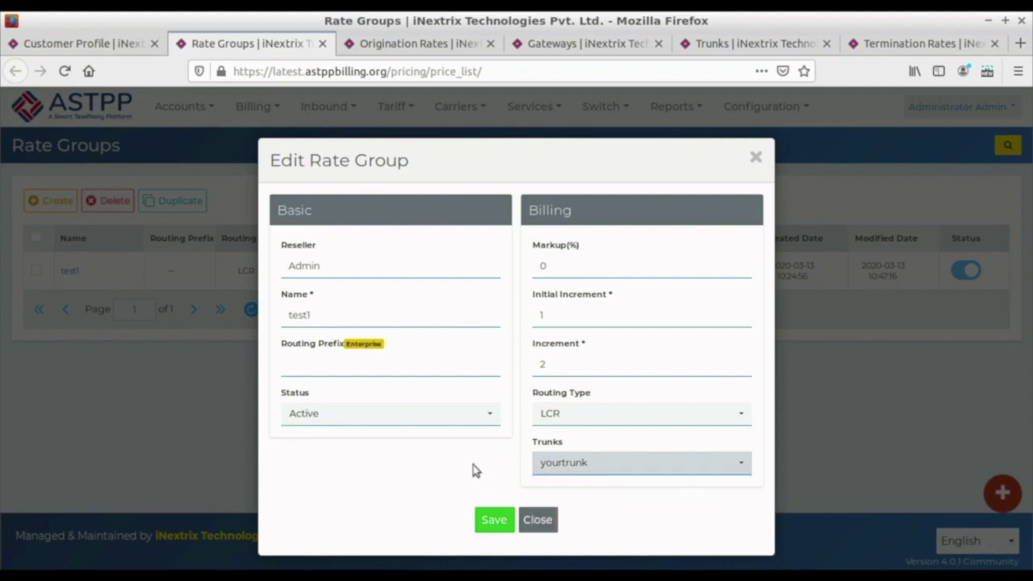
left_click(507, 521)
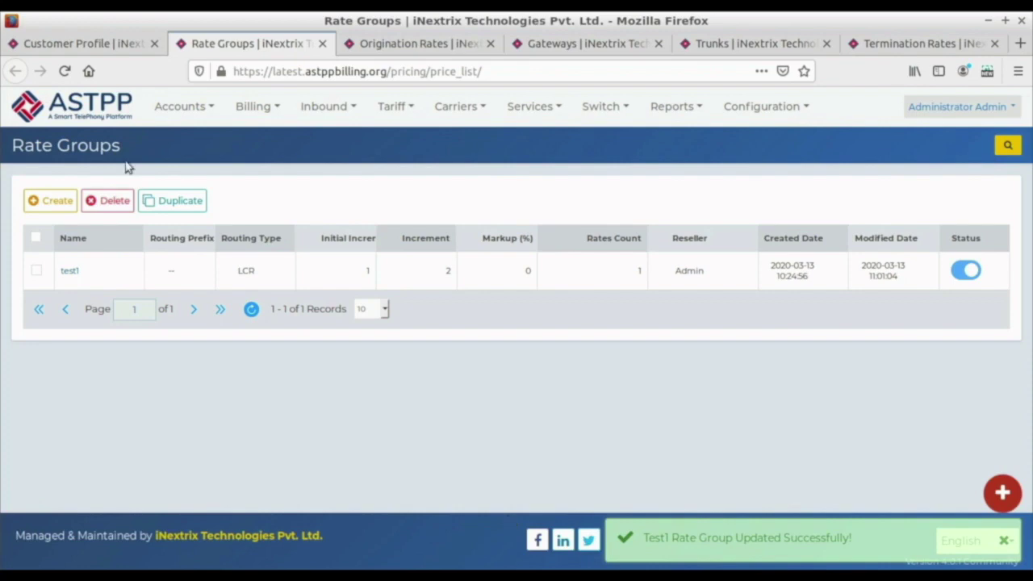
left_click(90, 47)
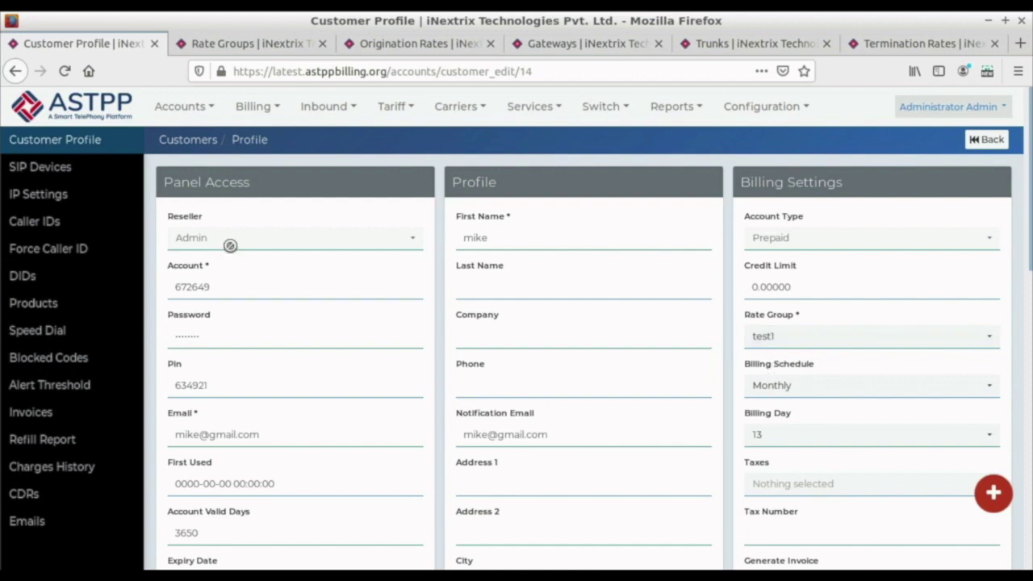
Show the customer's SIP devices and dismiss the browser's save-login prompt.
left_click(24, 168)
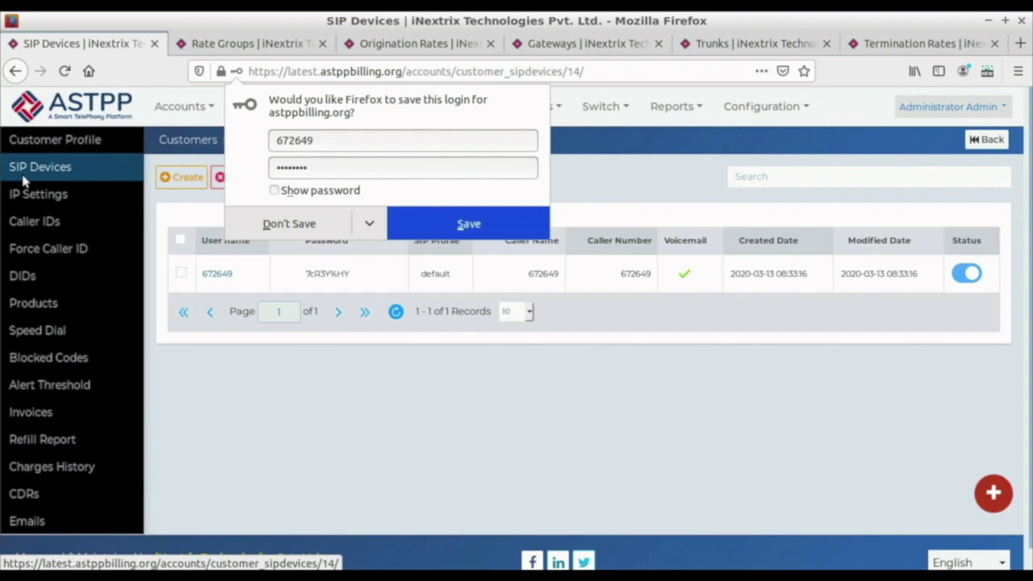
left_click(522, 420)
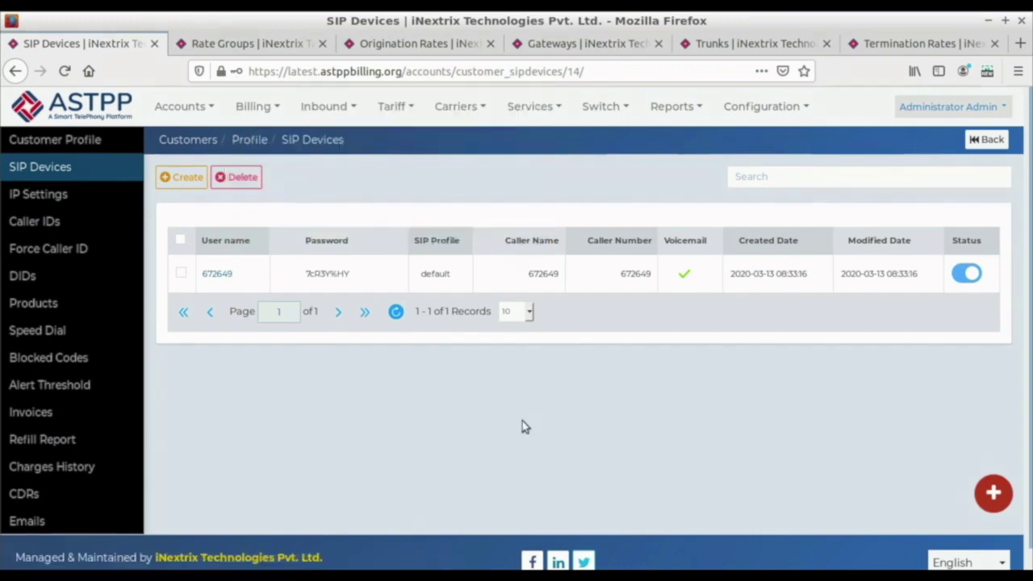